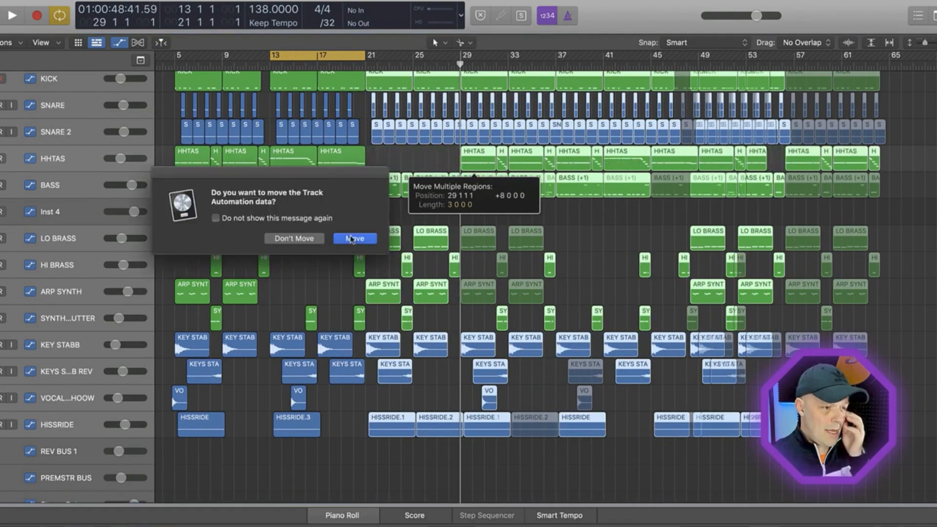
Move the regions from bar 21 onward eight bars later with their automation, and copy the regions of bars 13–20 to bar 21
click(354, 238)
drag(271, 4, 271, 5)
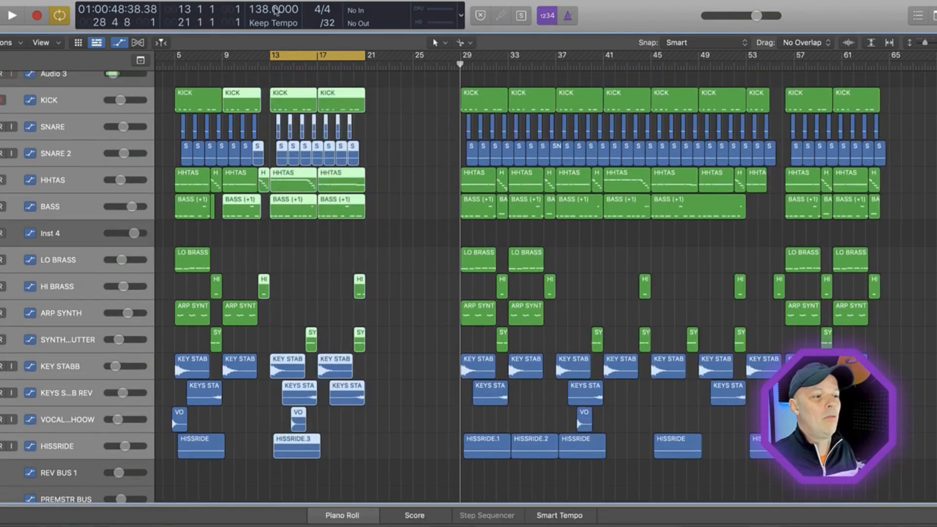
drag(377, 96, 274, 451)
drag(289, 97, 385, 101)
click(353, 240)
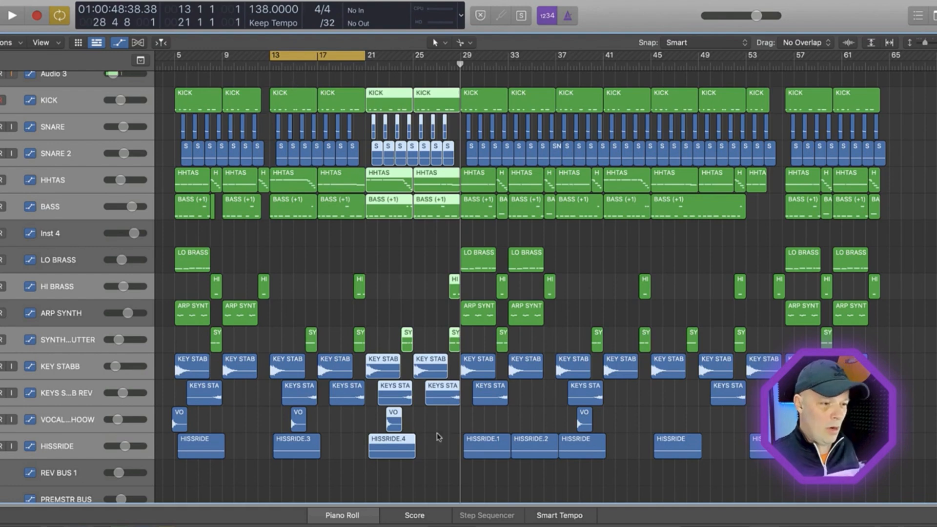
Inspect the REV BUS 1 track below the copied regions at bars 21 to 28
scroll(408, 394, down, 4)
scroll(408, 394, left, 1)
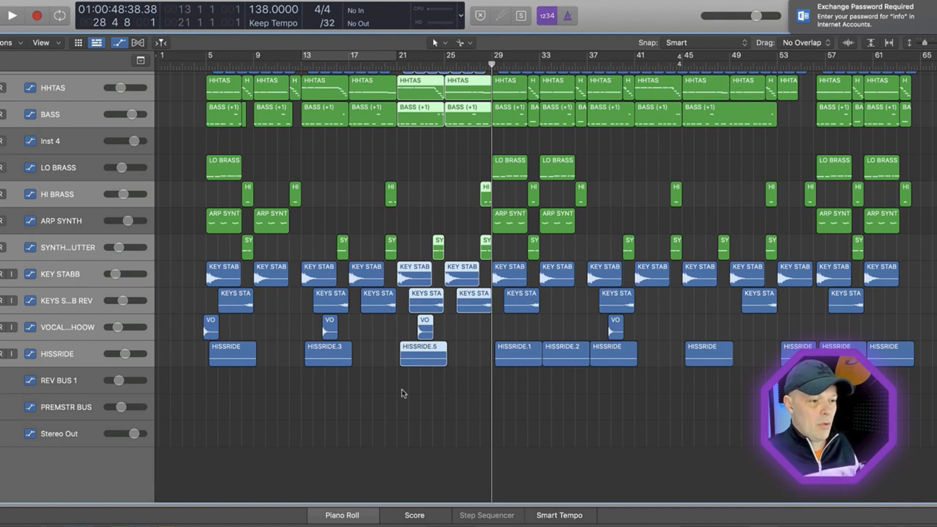
click(77, 386)
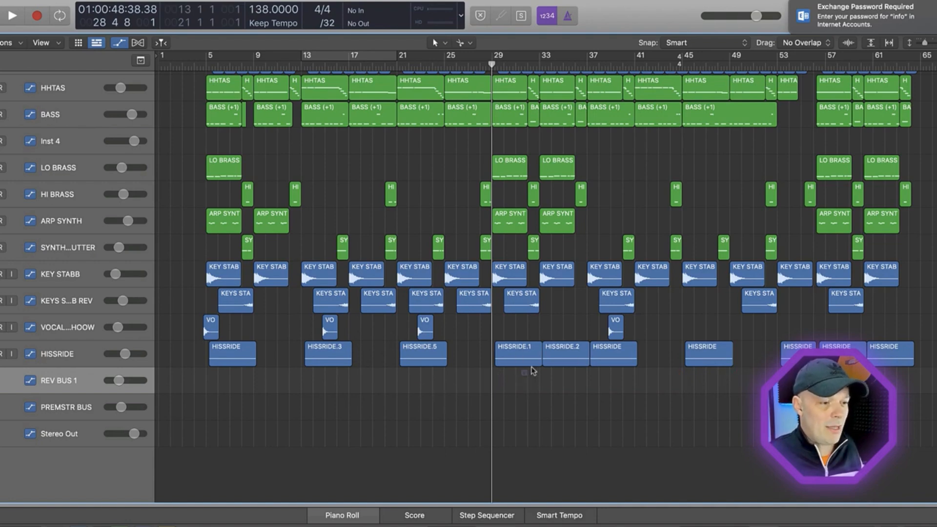
drag(523, 378, 575, 335)
drag(401, 389, 488, 180)
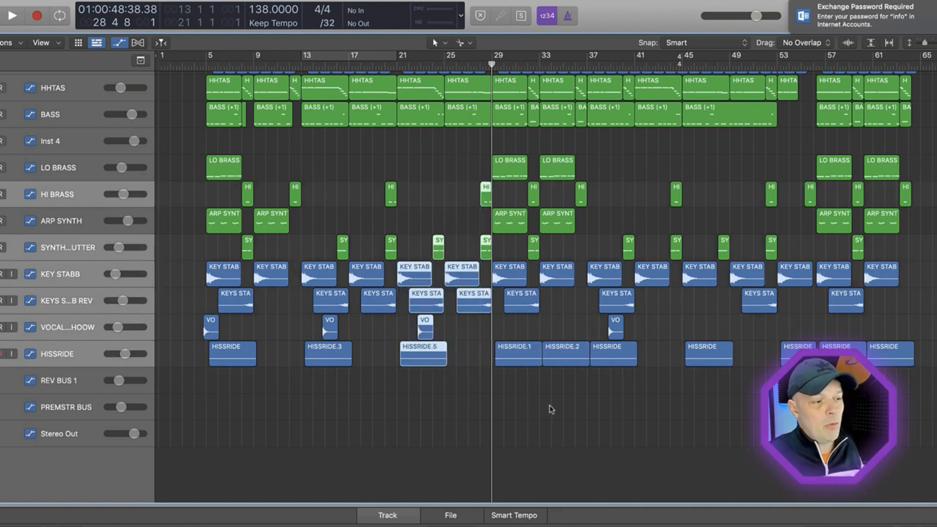
click(51, 383)
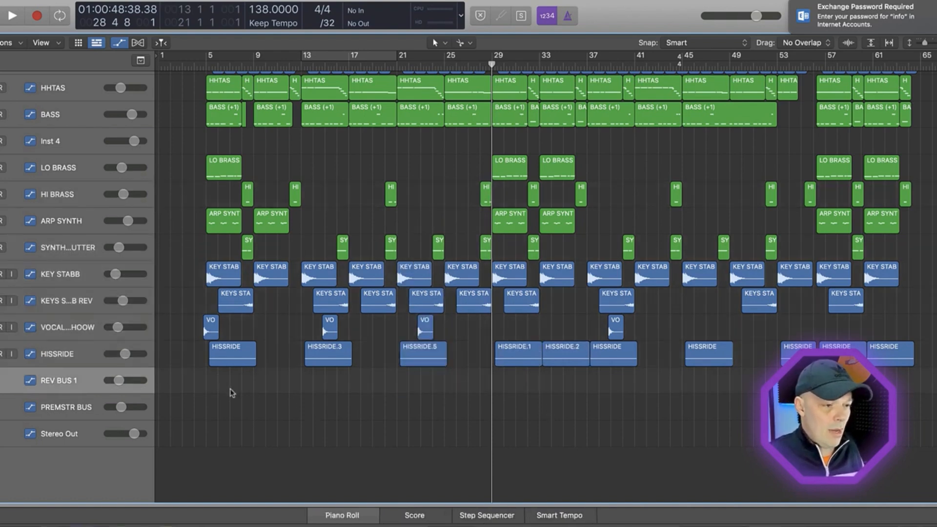
Show the global tracks above the track list
scroll(230, 389, up, 5)
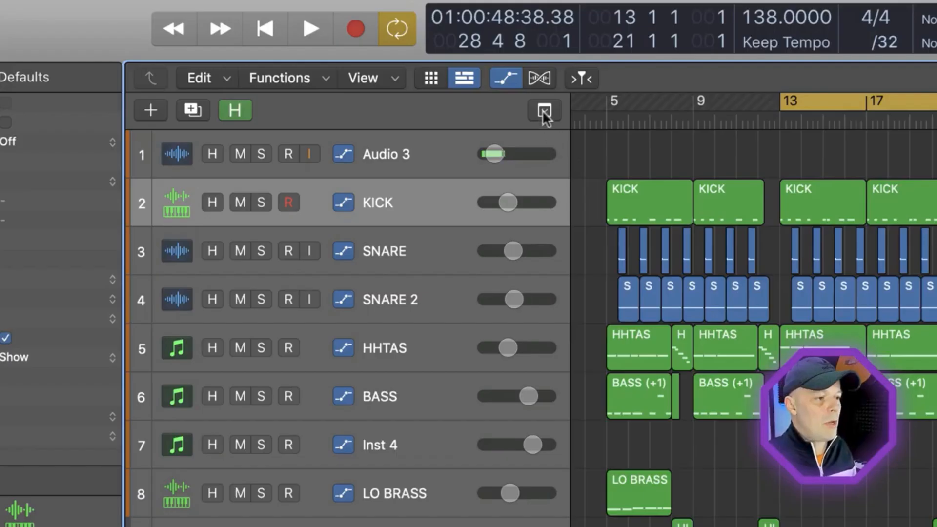
click(543, 112)
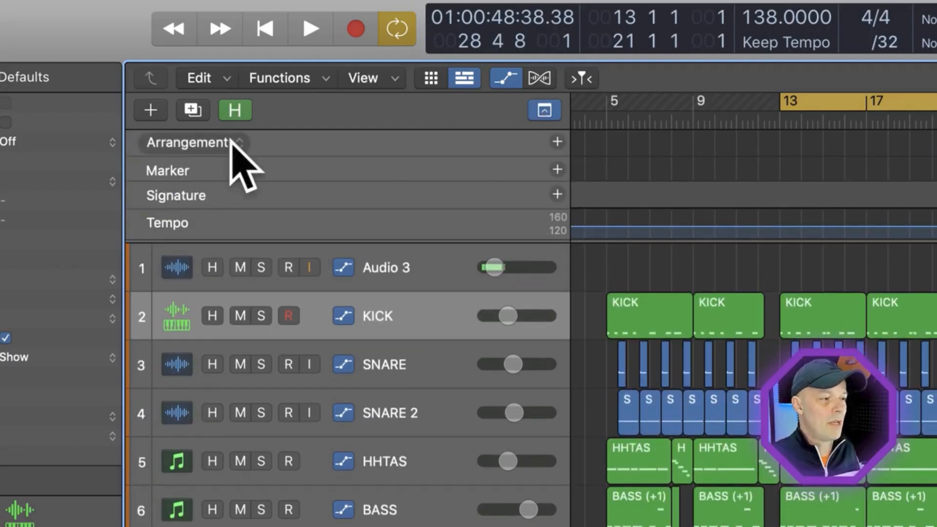
scroll(295, 146, right, 1)
scroll(297, 147, left, 1)
Hide the Arrangement global track and show it again
right_click(297, 147)
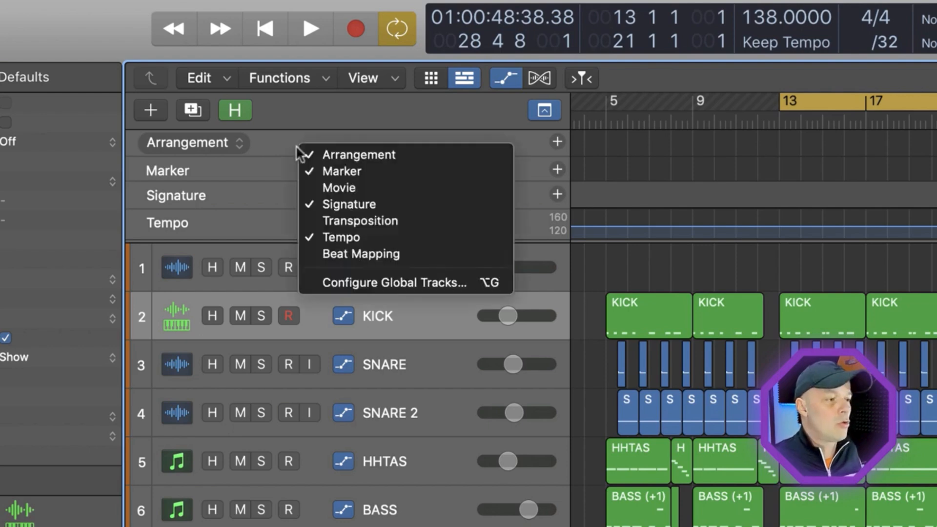
click(332, 154)
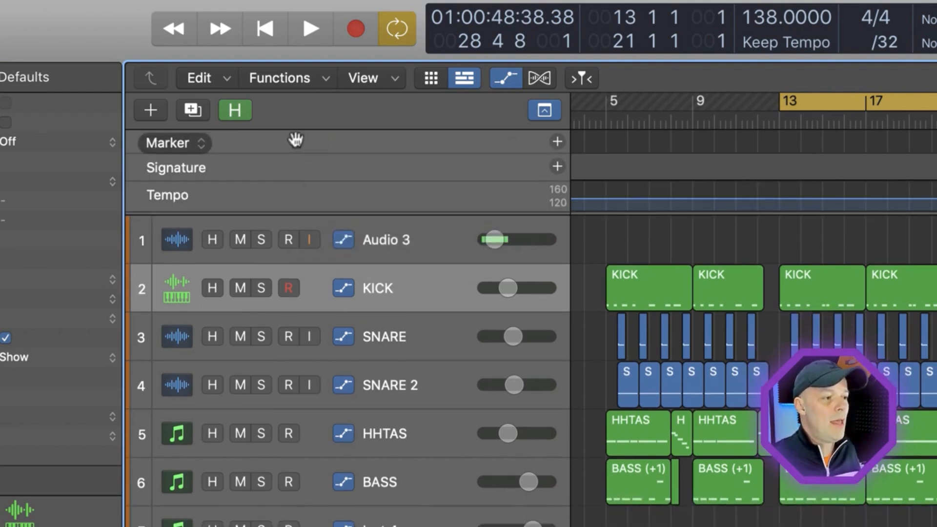
right_click(296, 140)
click(332, 146)
Hide the Marker, Signature and Tempo global tracks and make the remaining Arrangement track taller
right_click(295, 140)
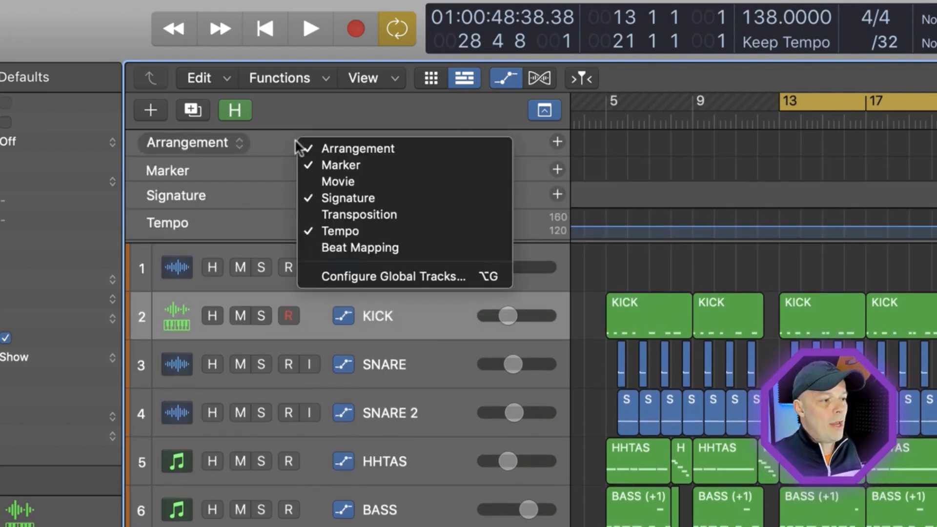
click(340, 167)
right_click(327, 151)
click(373, 204)
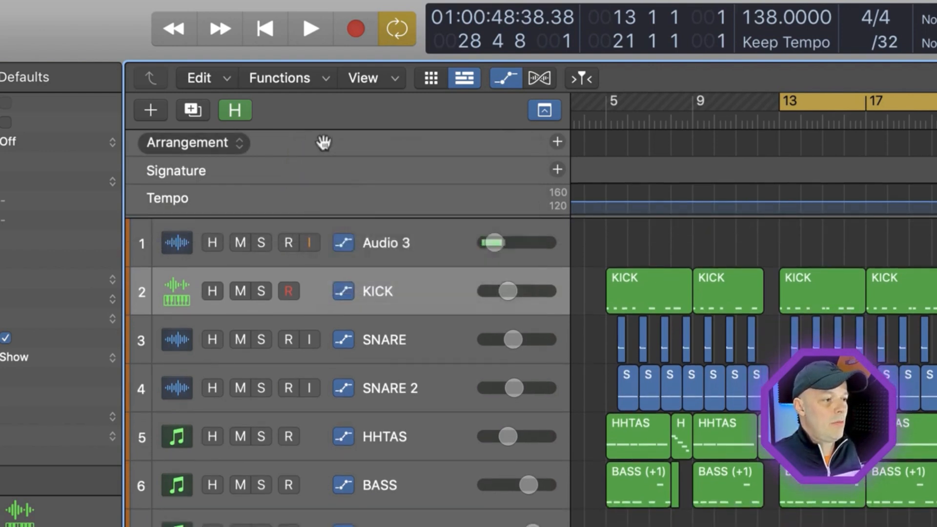
right_click(316, 143)
click(386, 232)
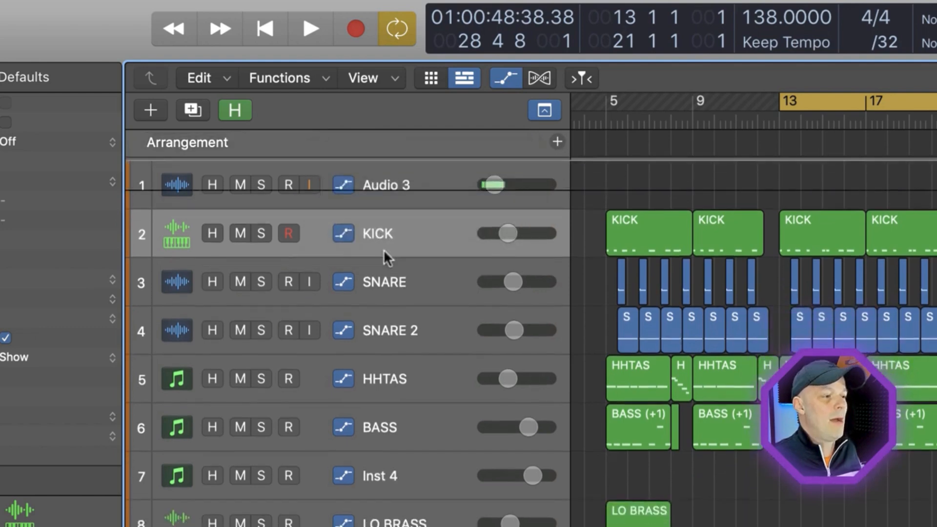
drag(383, 158, 383, 288)
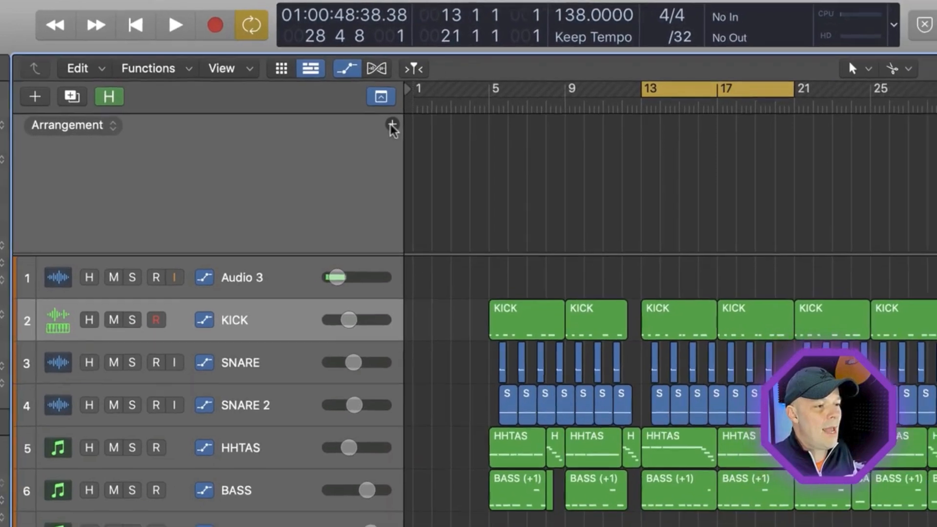
Add an arrangement marker covering the empty bars from bar 1 to bar 5 and name it Silence
click(534, 139)
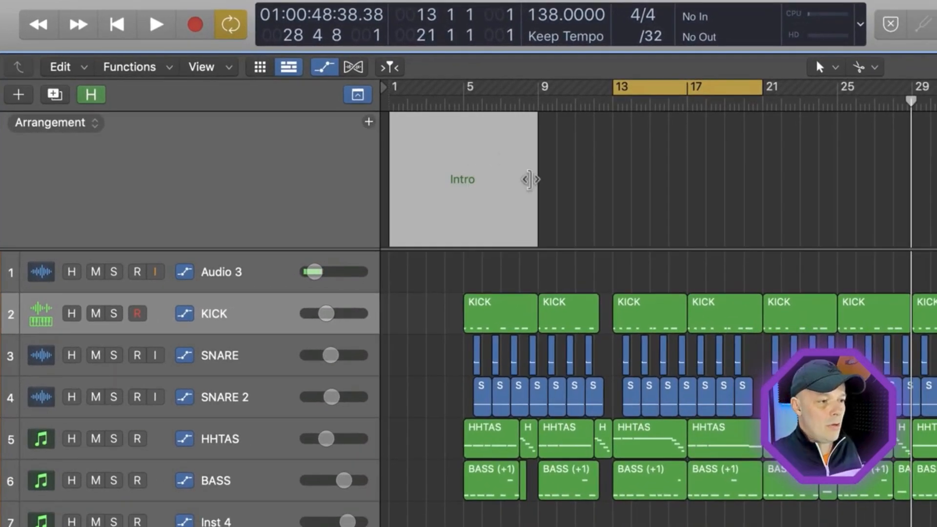
drag(531, 183, 462, 179)
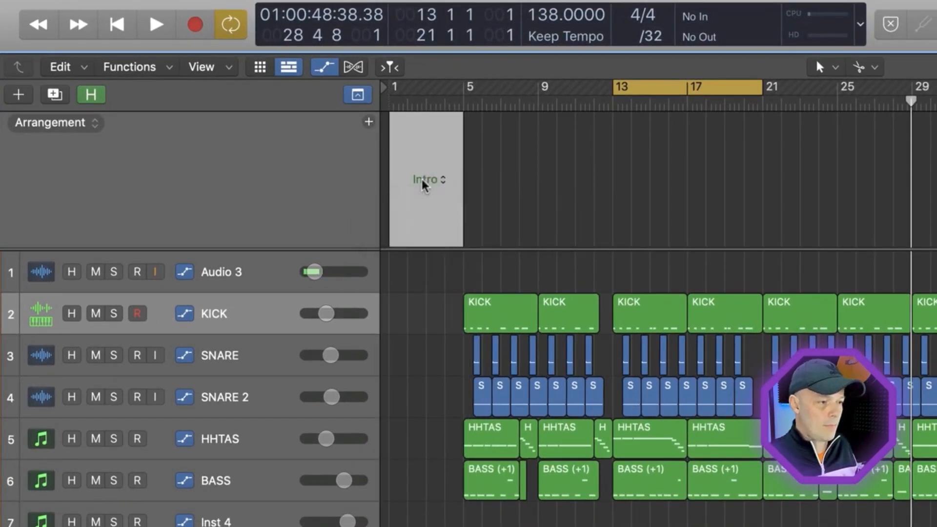
click(424, 182)
click(463, 268)
text(Si)
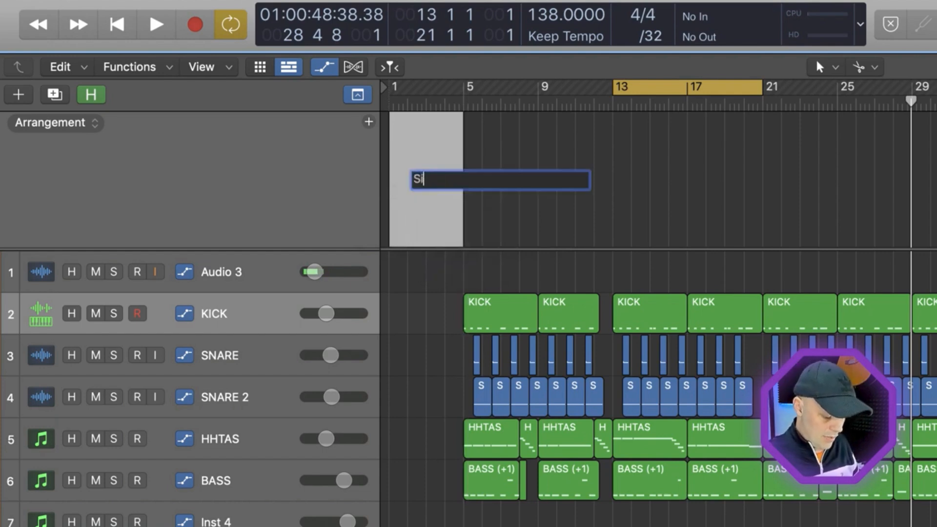
text(lence)
key(Return)
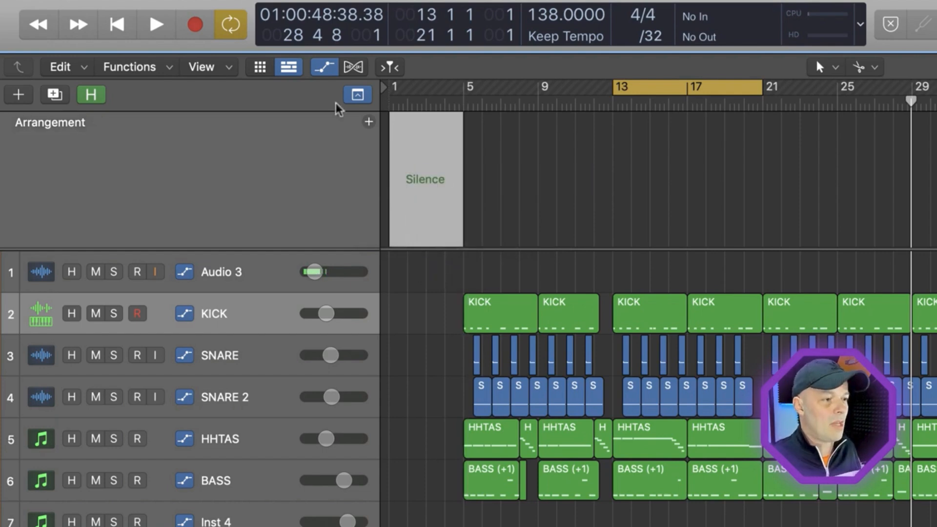
Add an eight-bar Chorus arrangement marker at bar 5 and an eight-bar Verse marker at bar 13
click(370, 124)
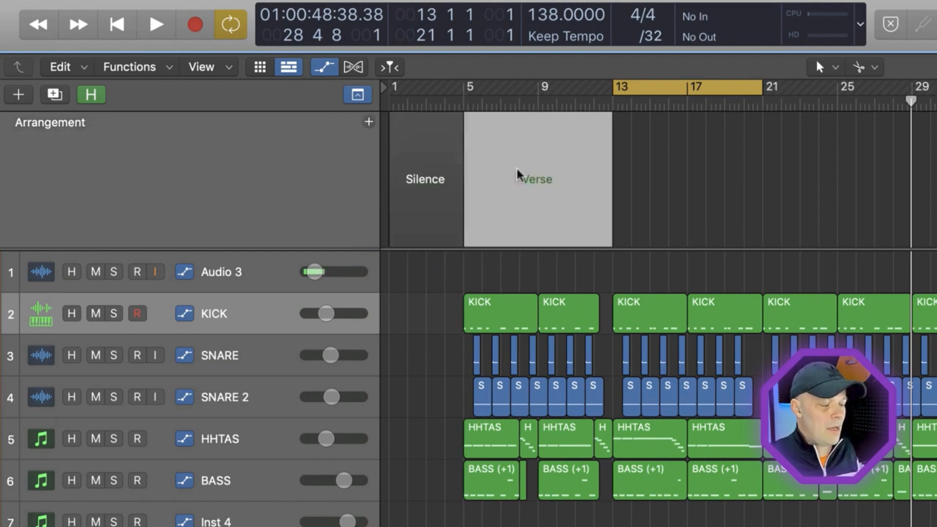
click(544, 180)
click(586, 212)
click(369, 122)
click(688, 178)
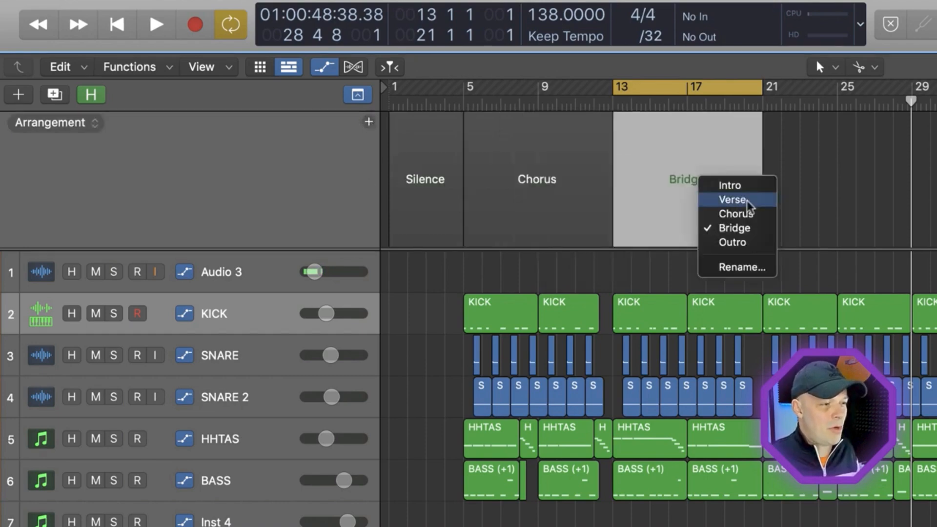
click(714, 195)
Add eight-bar arrangement markers for a Chorus at bar 21 and Verses at bars 29 and 37
click(342, 121)
click(342, 121)
click(835, 165)
click(703, 181)
click(342, 121)
click(683, 164)
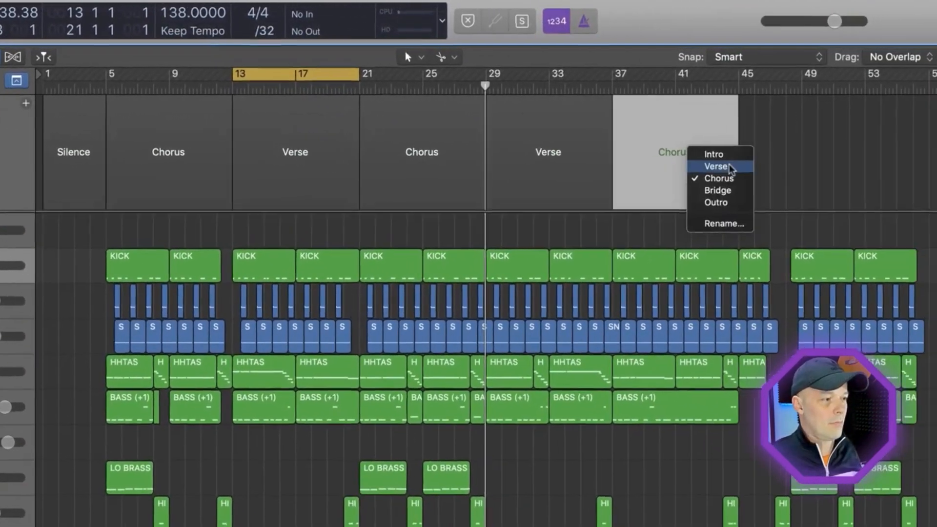
click(732, 166)
Add an arrangement marker at bar 45, shorten it to about three bars and name it Pre CH
click(342, 121)
drag(842, 188, 769, 176)
click(744, 154)
click(770, 228)
text(Pre CH)
key(Return)
Add an eight-bar Chorus arrangement marker directly after the Pre CH marker
click(11, 103)
click(829, 151)
click(848, 153)
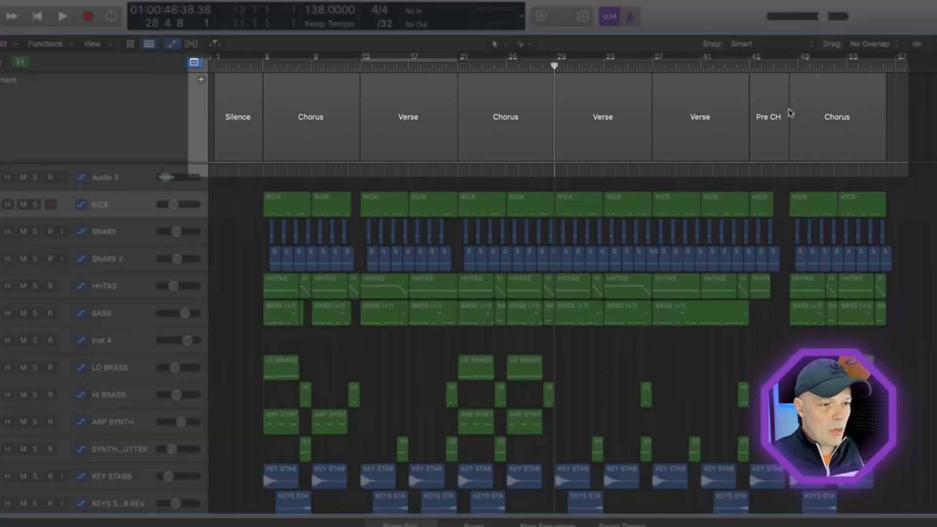
Copy the Pre CH section with all its regions to bar 21, ahead of the second Chorus
scroll(309, 376, down, 8)
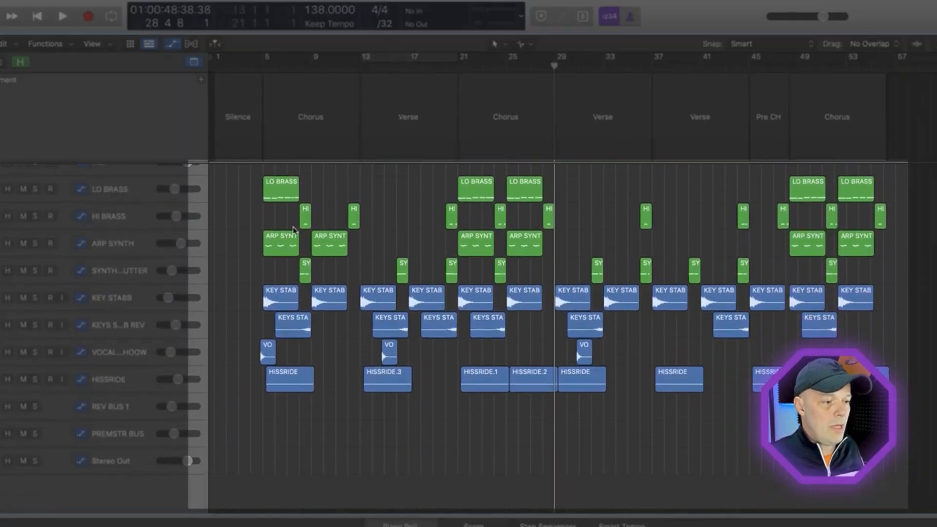
scroll(305, 362, up, 6)
scroll(305, 362, up, 2)
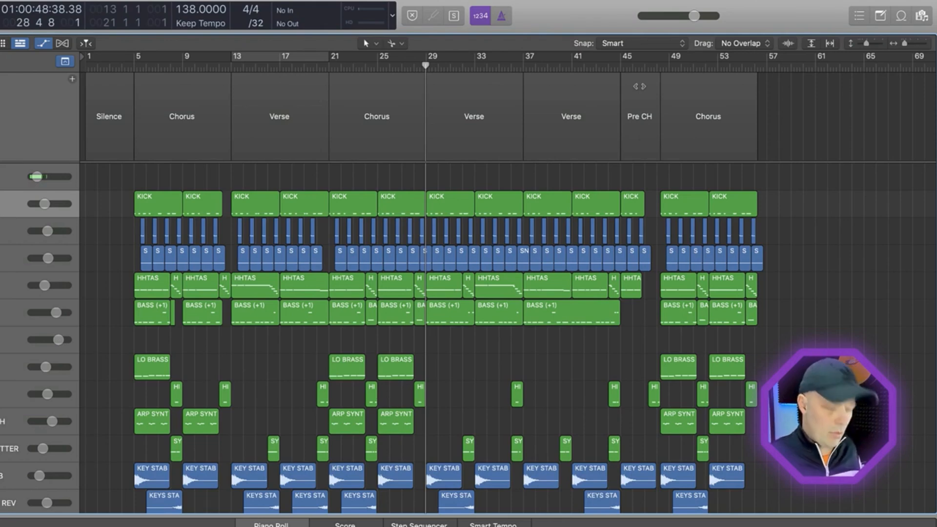
drag(639, 86, 326, 92)
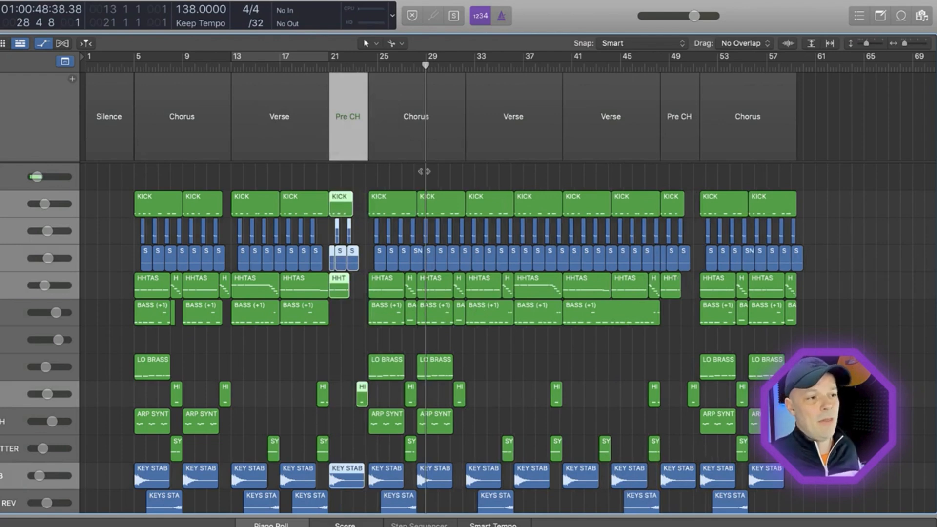
Delete the regions of the copied Pre CH section at bar 21 and remove its marker
scroll(287, 164, down, 10)
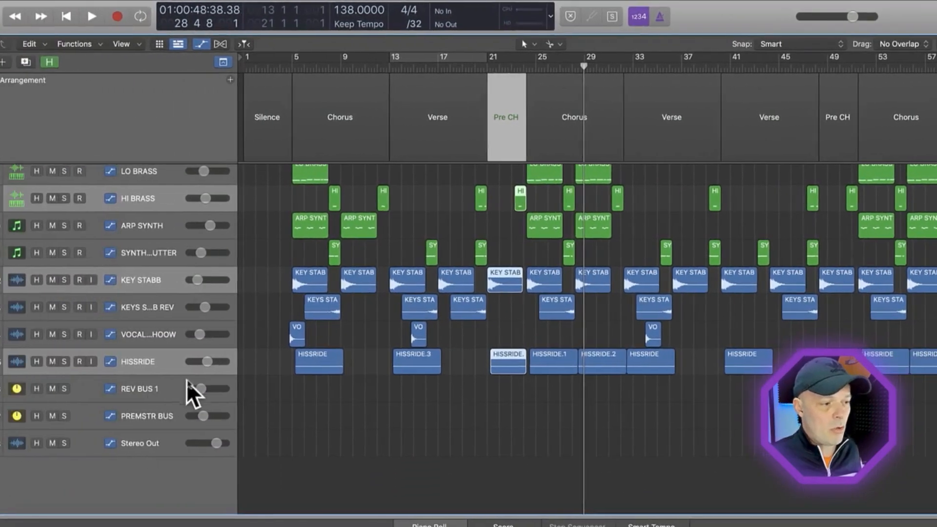
scroll(516, 444, up, 8)
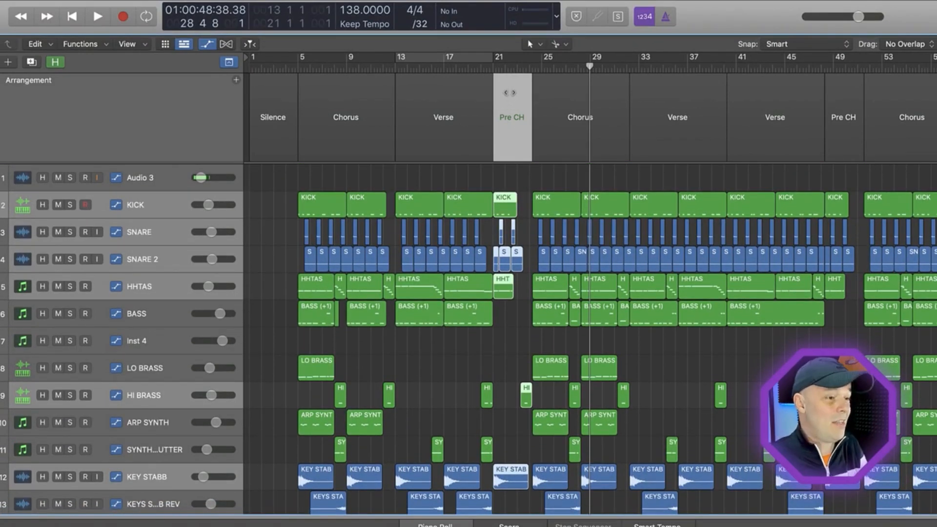
key(Delete)
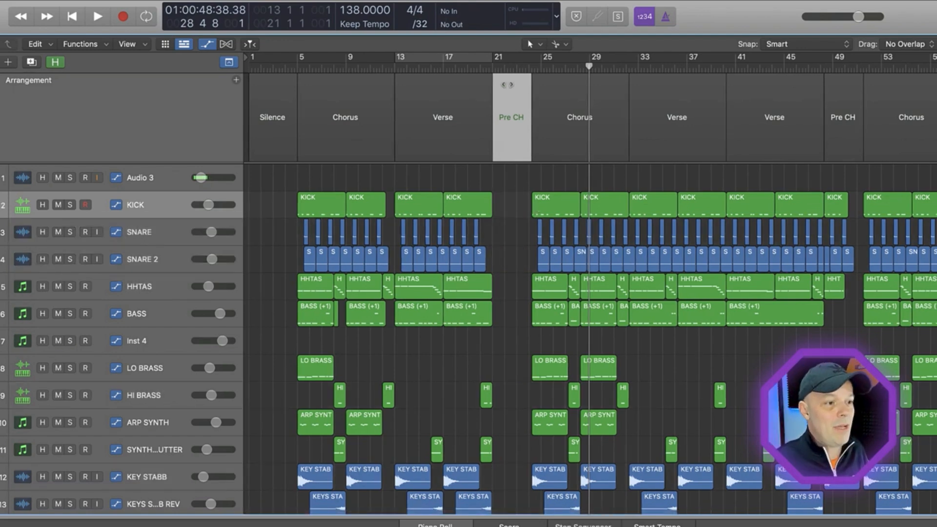
key(Delete)
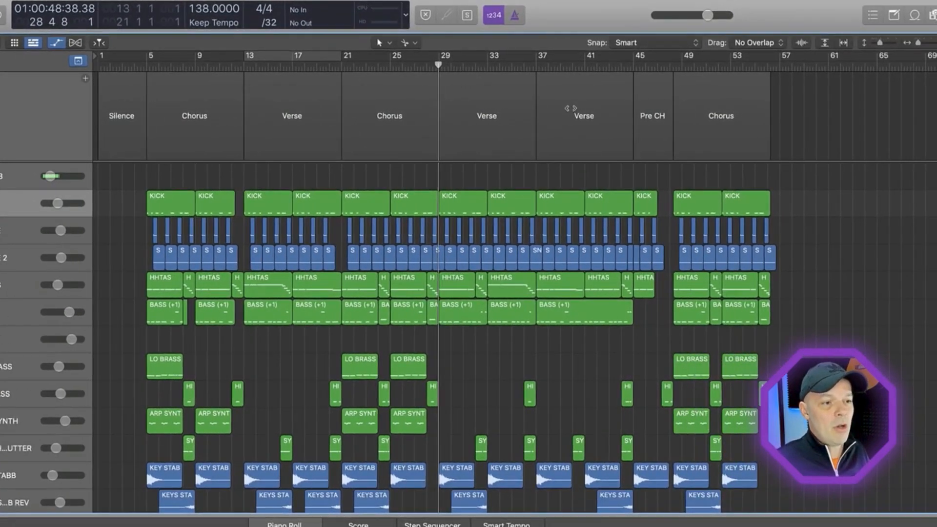
Clear the regions from the Verse section at bar 37 and try filling it with the kick and snare regions from bar 13
click(725, 105)
key(Delete)
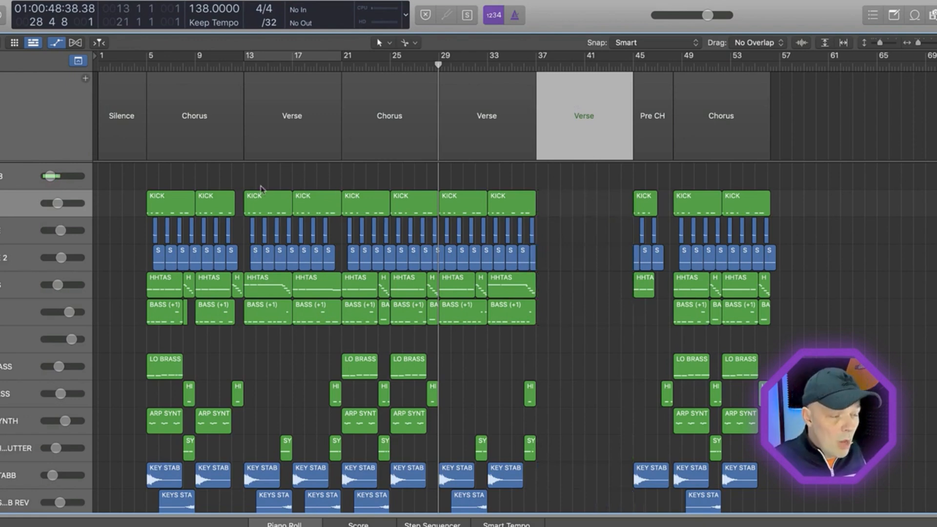
drag(258, 190, 266, 247)
drag(263, 204, 555, 205)
key(super+z)
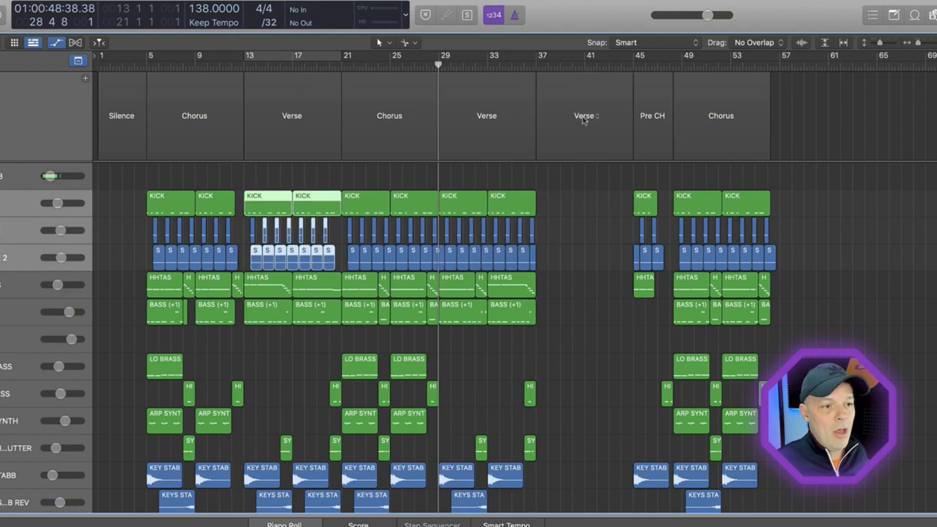
Remove the emptied Verse marker at bar 37, then undo the deletion of that section and its regions
click(571, 98)
key(Delete)
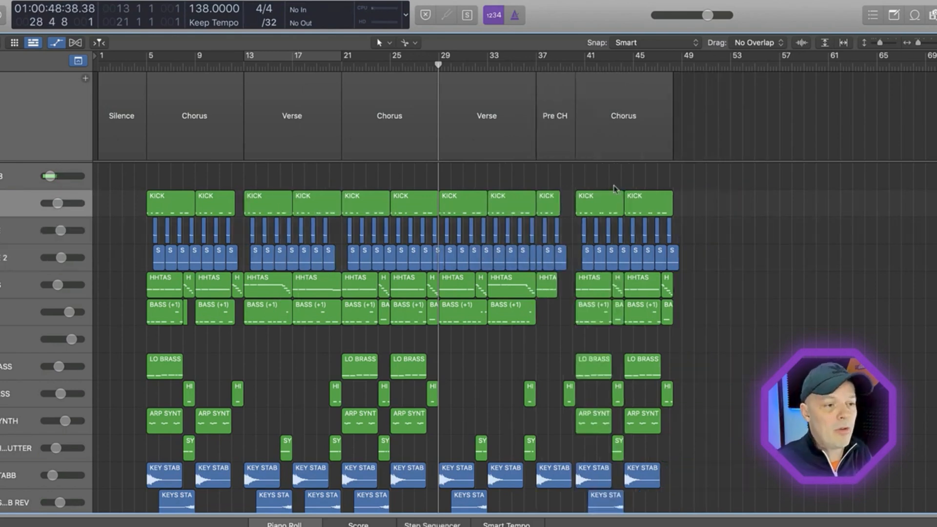
key(super+z)
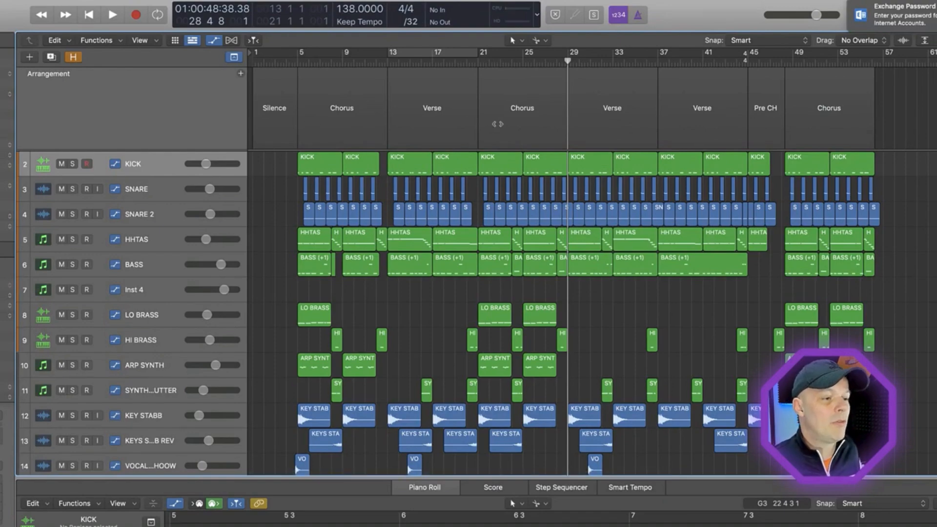
scroll(485, 337, down, 5)
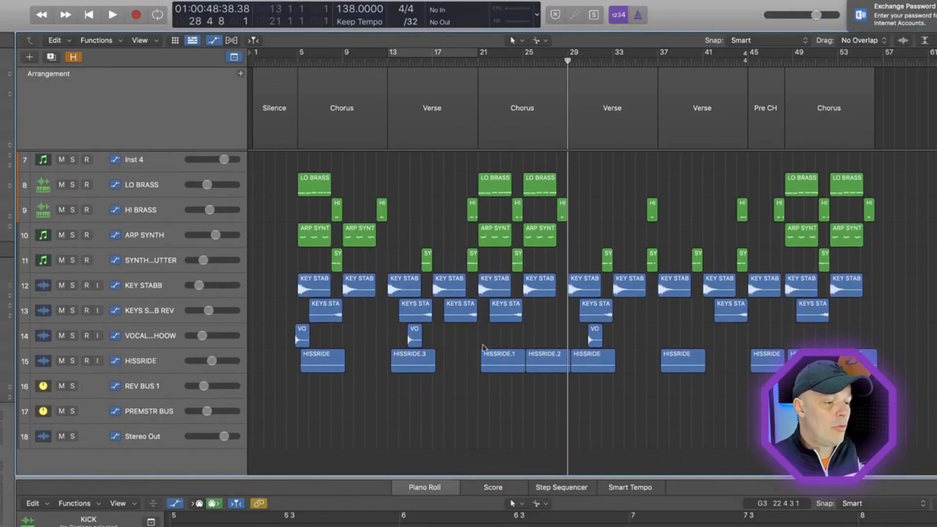
scroll(483, 348, up, 5)
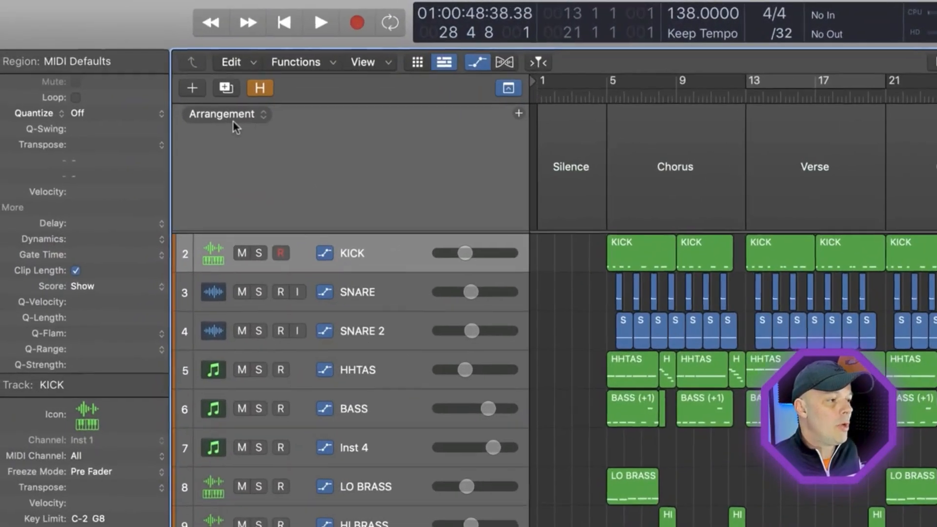
Suspend the content connection of the arrangement markers
click(48, 74)
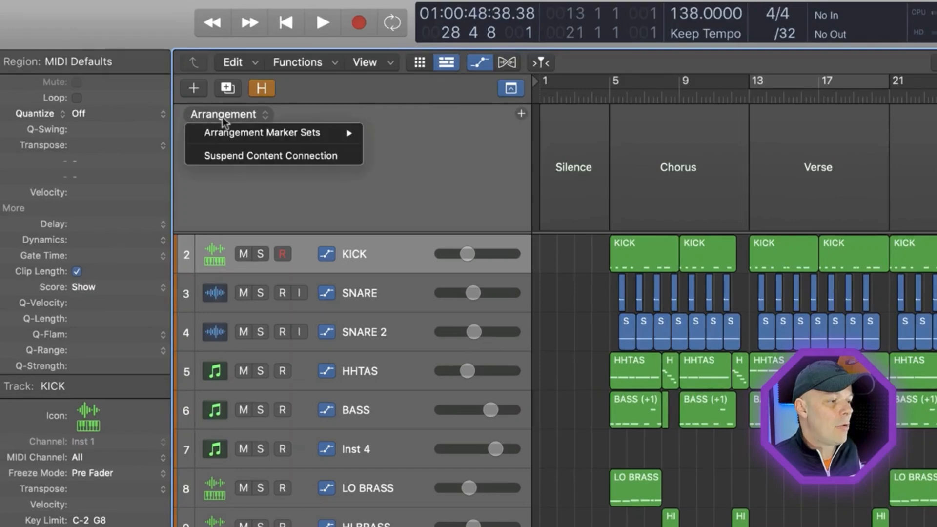
click(250, 158)
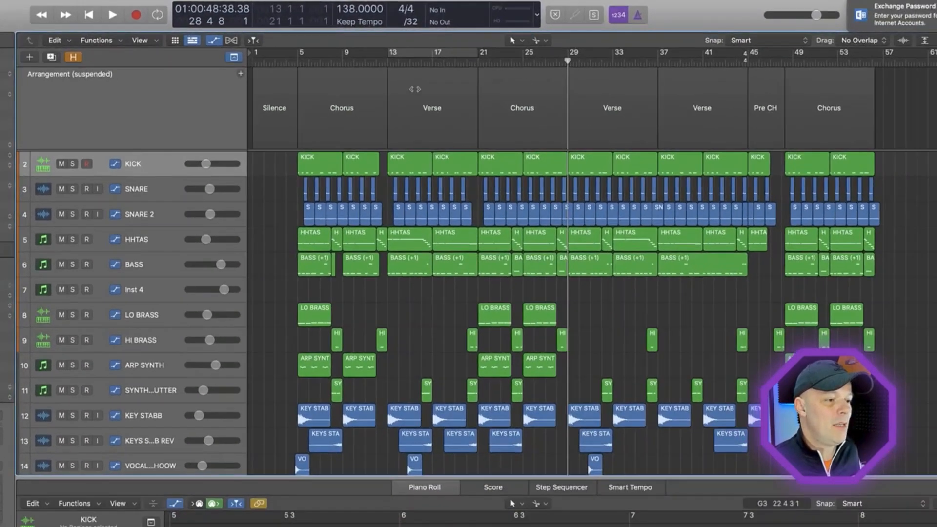
Try moving the Verse marker from bar 13 to bar 21 without its regions, then undo the move
mouse_move(450, 98)
mouse_down()
mouse_move(583, 90)
mouse_move(561, 93)
mouse_up()
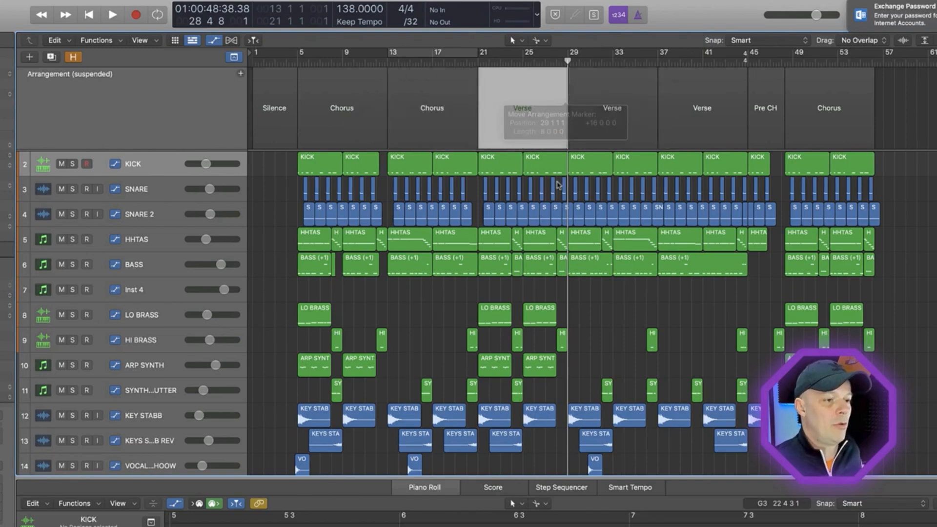
key(super+z)
drag(398, 306, 469, 165)
drag(393, 163, 911, 160)
drag(814, 160, 814, 161)
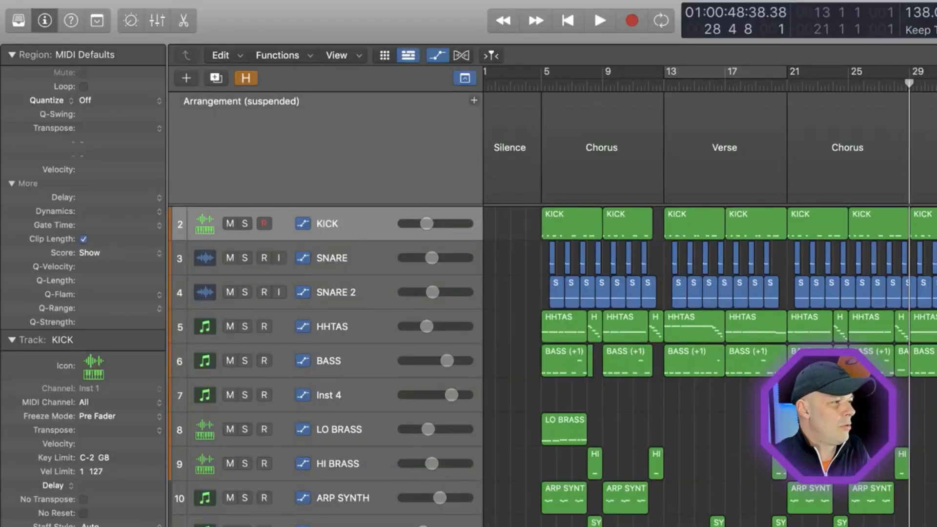
Load the project Truth MS 1 B.logicx as the source for importing individual tracks
click(131, 1)
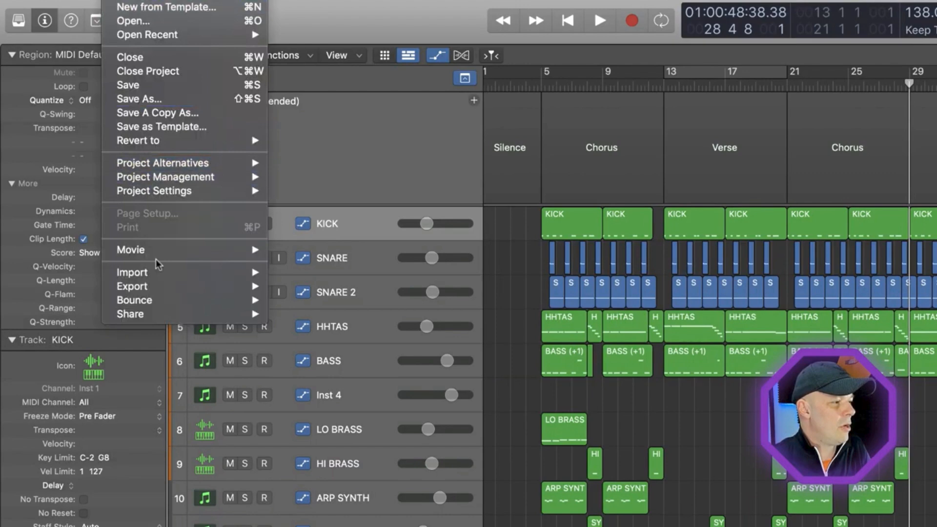
mouse_move(156, 271)
click(328, 271)
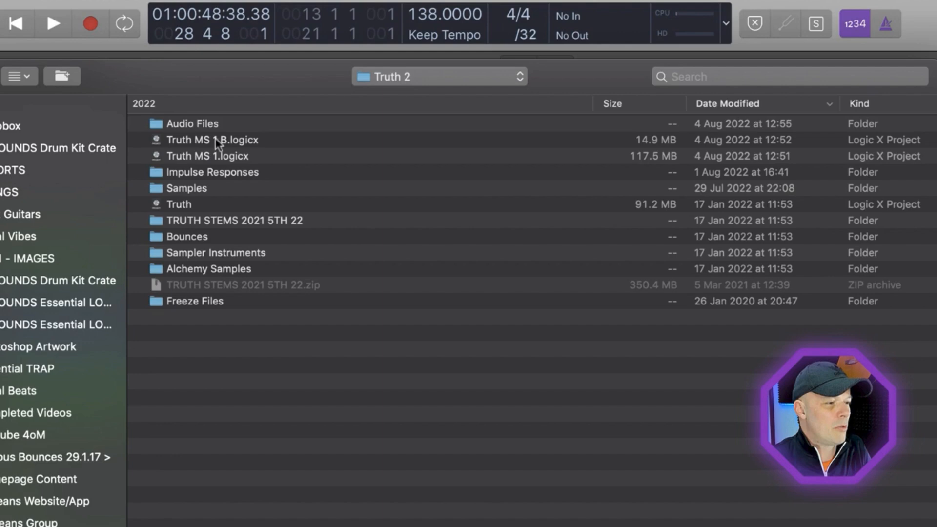
double_click(195, 139)
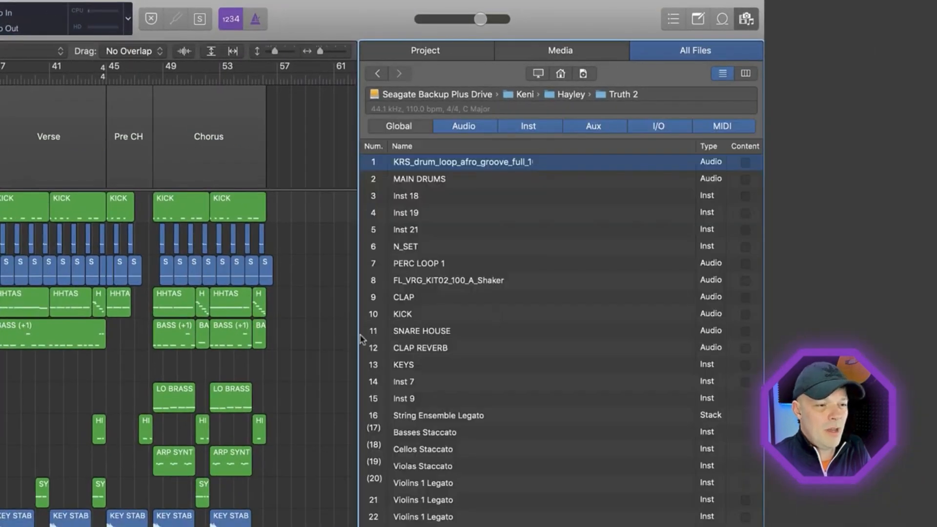
Widen the import list and filter it to instrument tracks only, hiding audio, I/O, MIDI and aux channels
drag(357, 336, 304, 336)
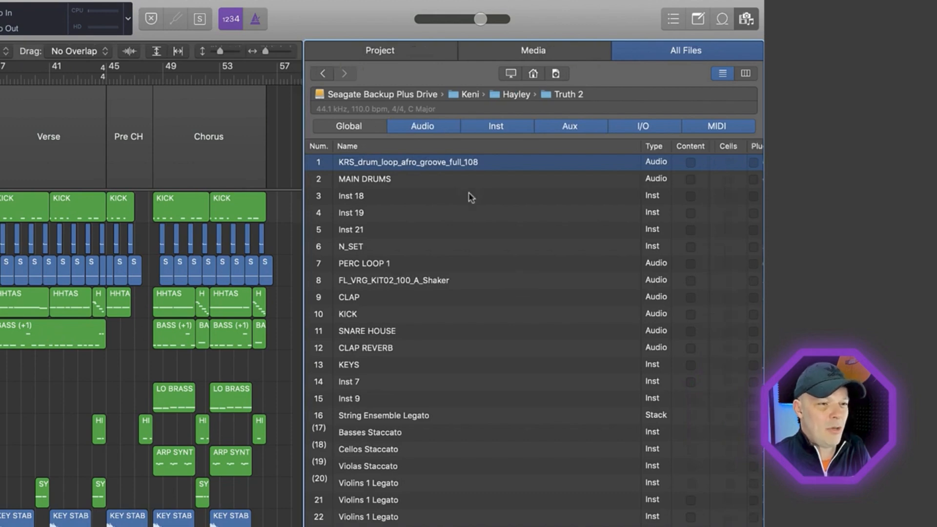
click(426, 128)
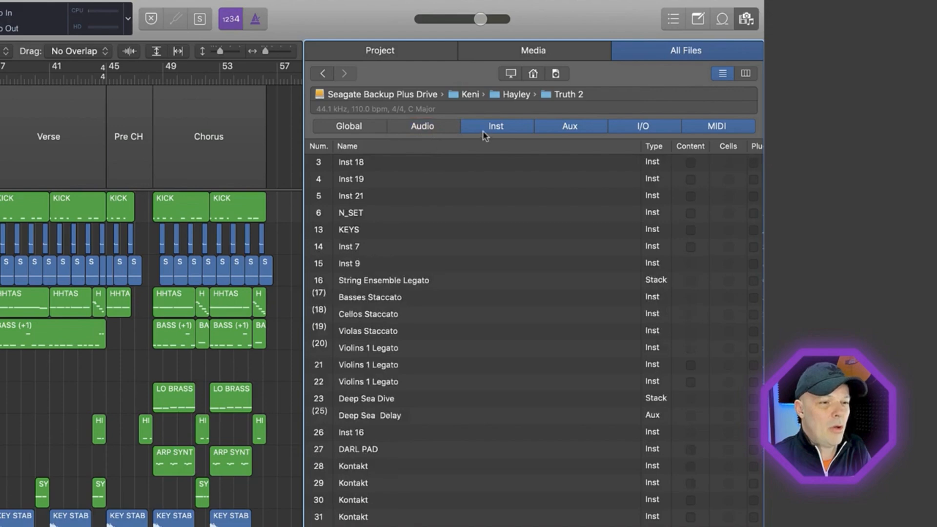
click(728, 128)
click(647, 128)
click(580, 128)
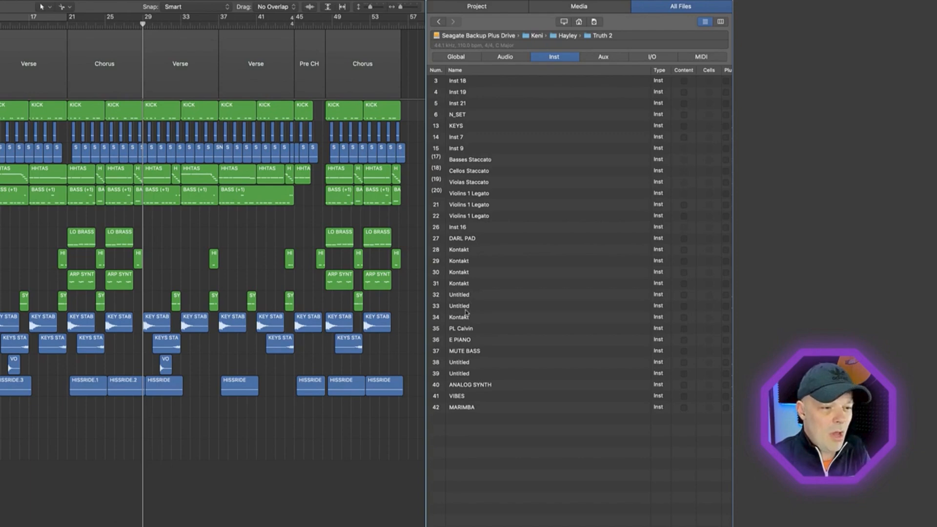
Import the MUTE BASS track with its content, plug-ins and automation, and select the added track
click(466, 352)
scroll(518, 344, right, 5)
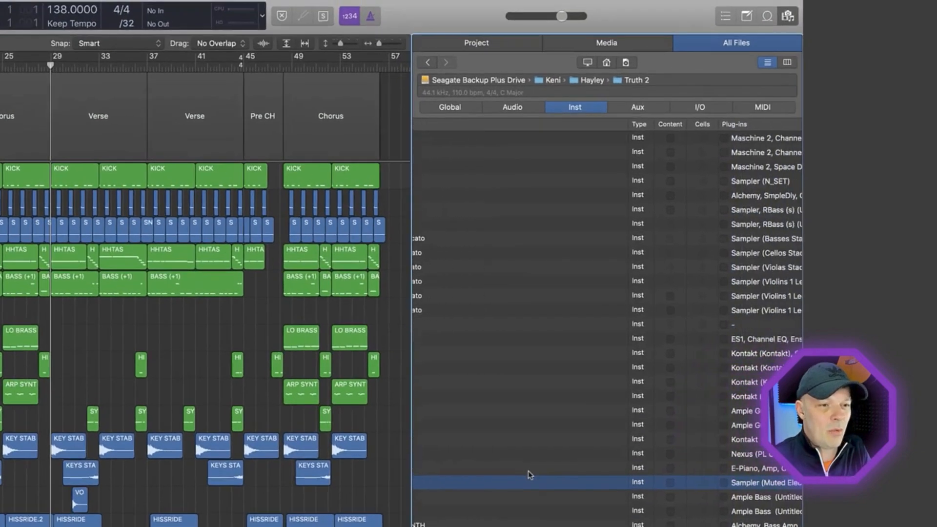
scroll(529, 473, right, 3)
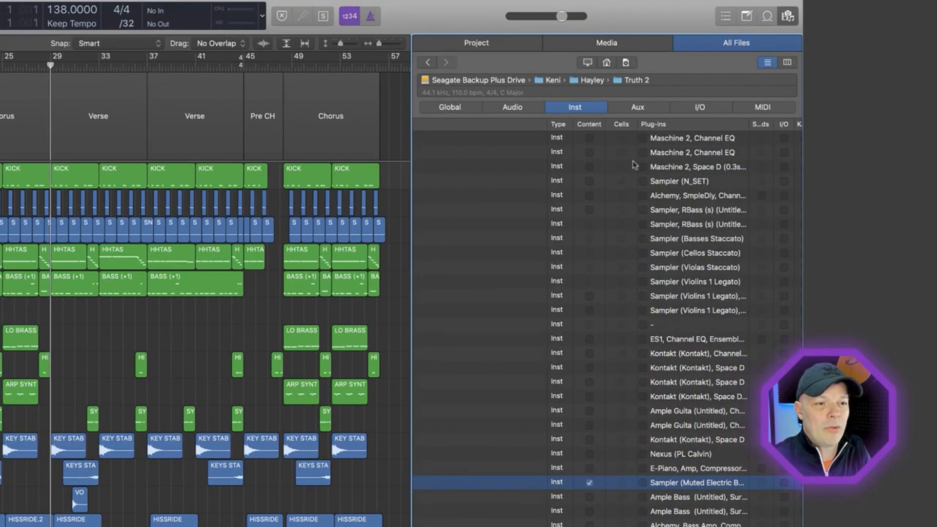
scroll(642, 485, right, 4)
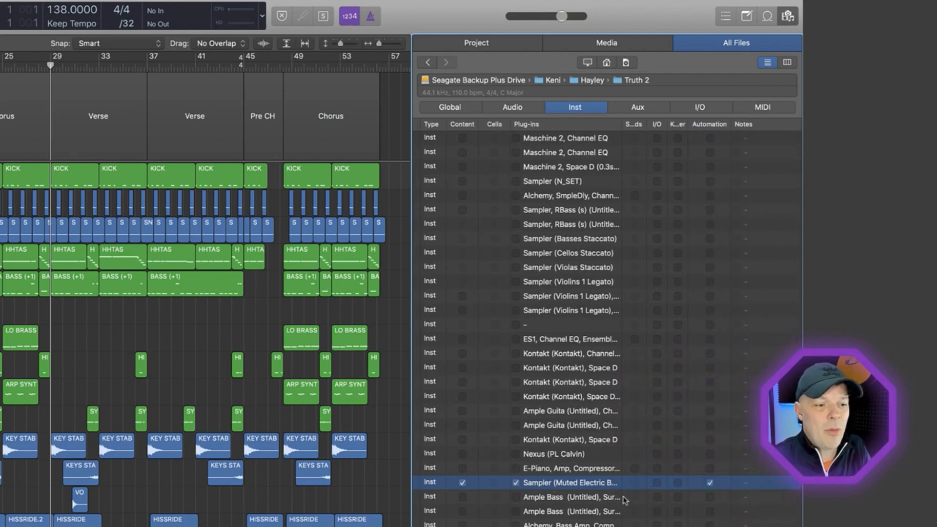
scroll(625, 500, left, 8)
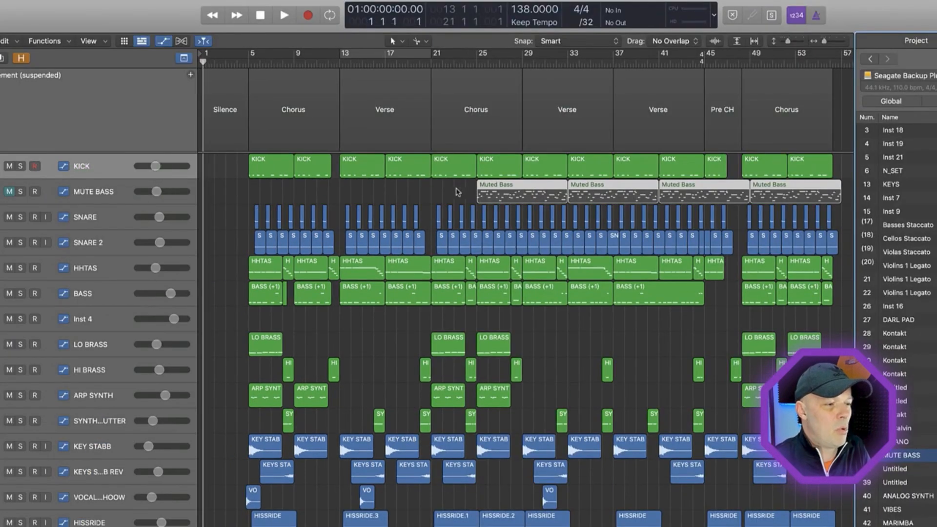
click(451, 192)
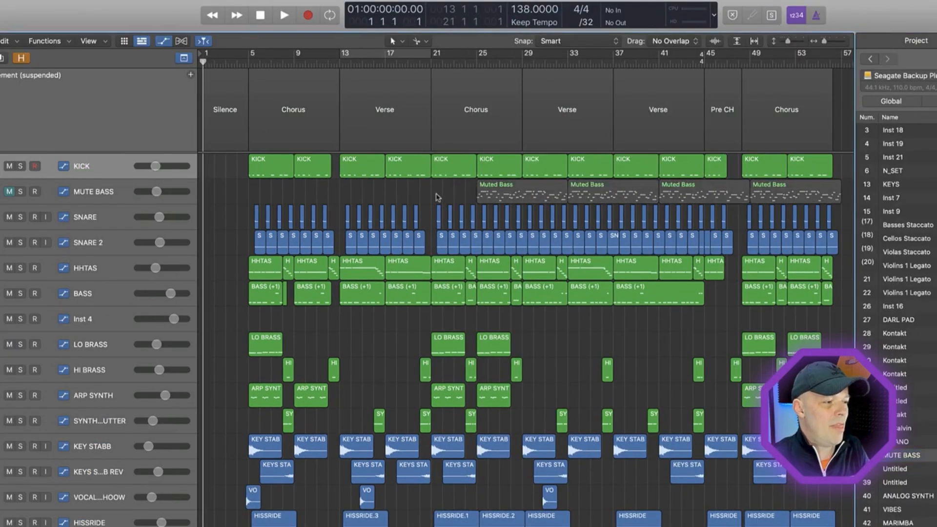
click(141, 195)
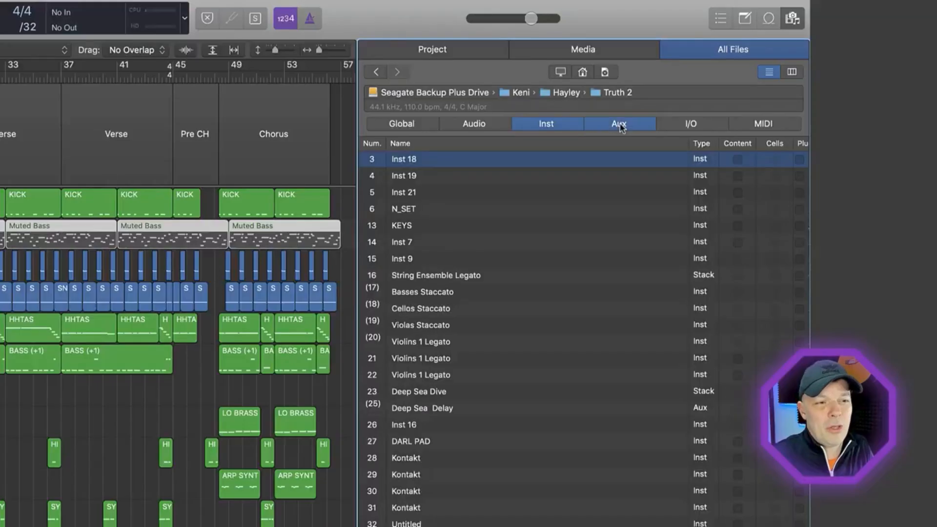
Filter the import list to aux channels, import Small Plate/0.7s Drum Plate with its plug-ins, and check its channel strip in the mixer
click(618, 124)
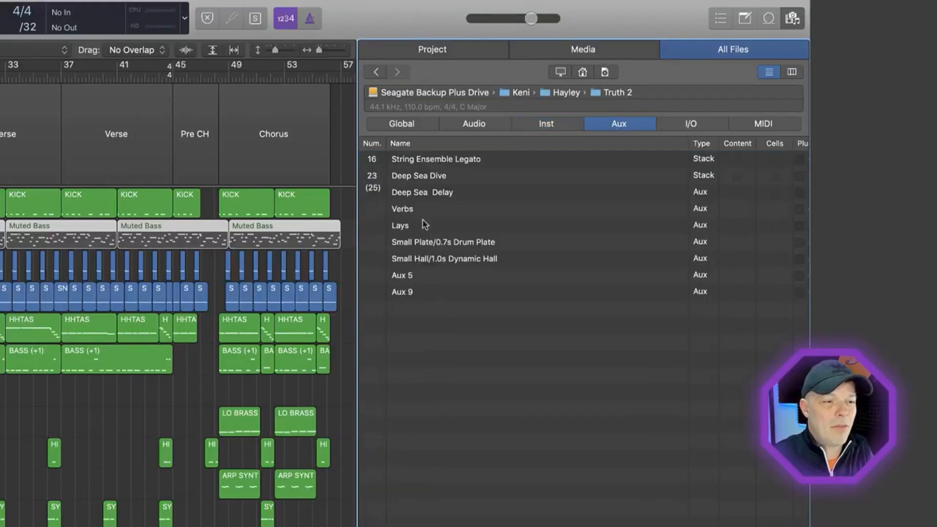
click(436, 246)
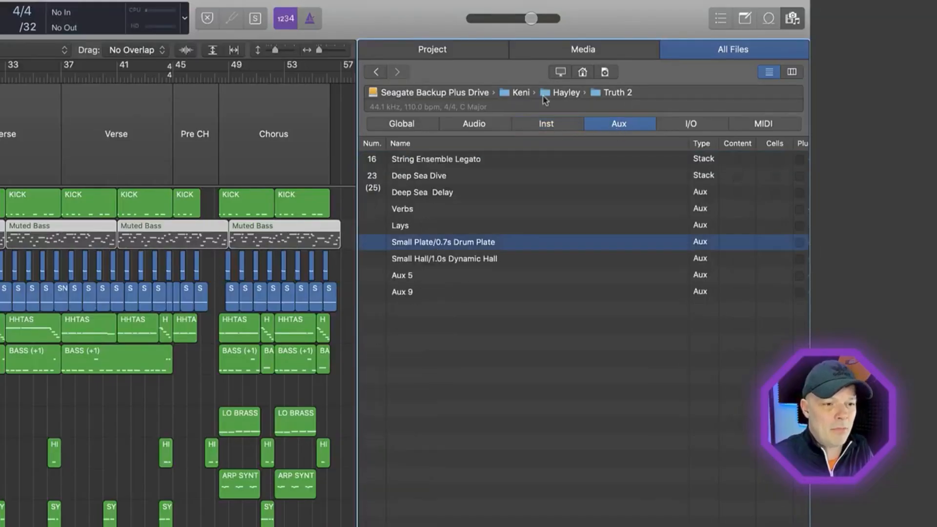
scroll(654, 280, right, 10)
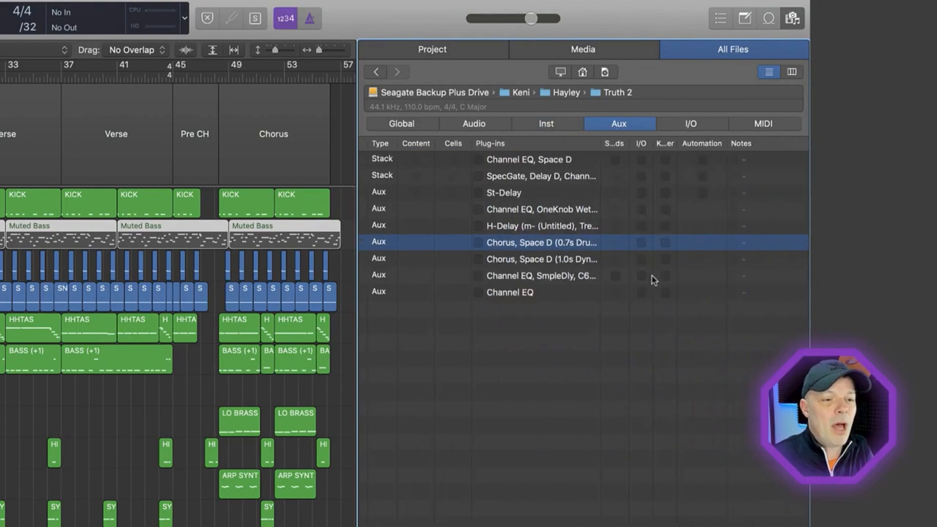
click(478, 243)
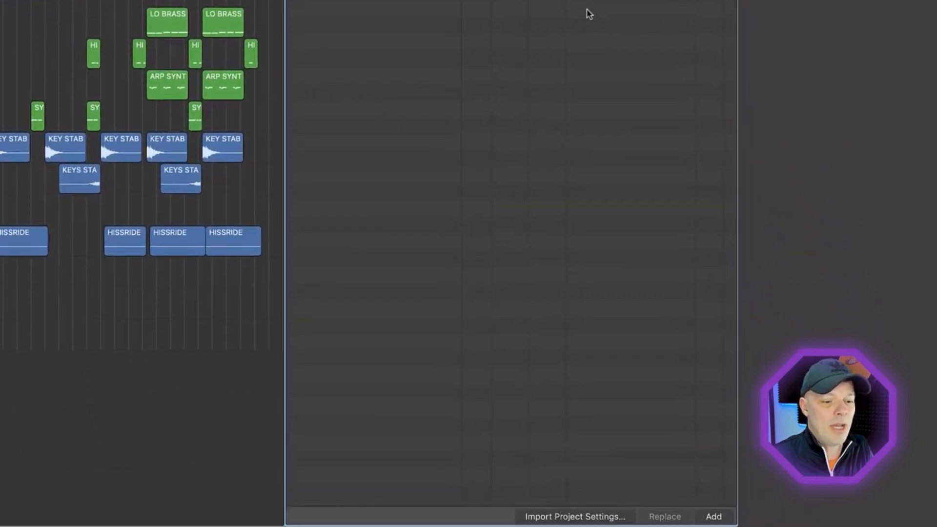
click(716, 520)
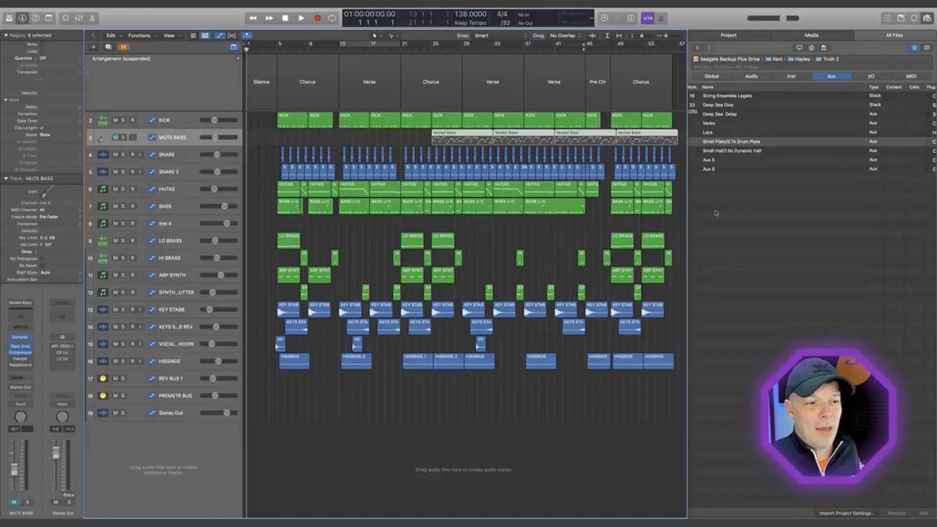
key(x)
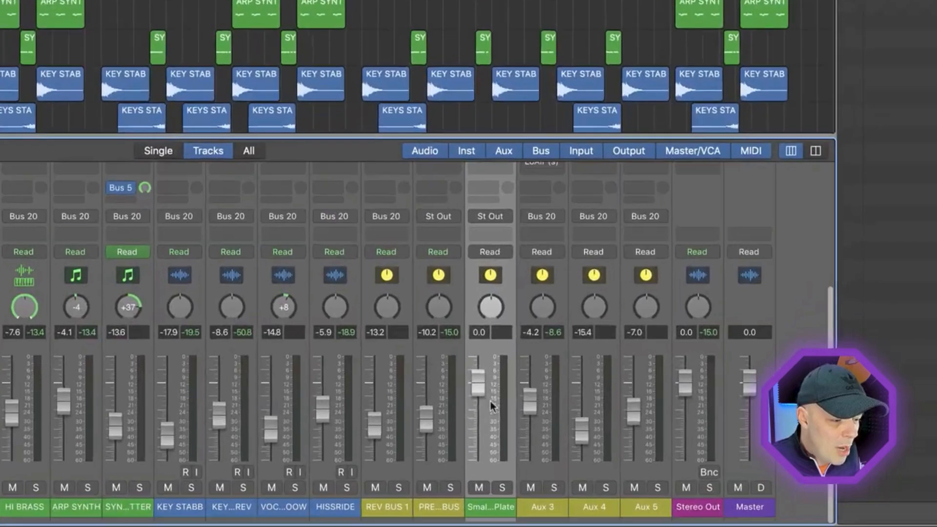
scroll(483, 409, up, 3)
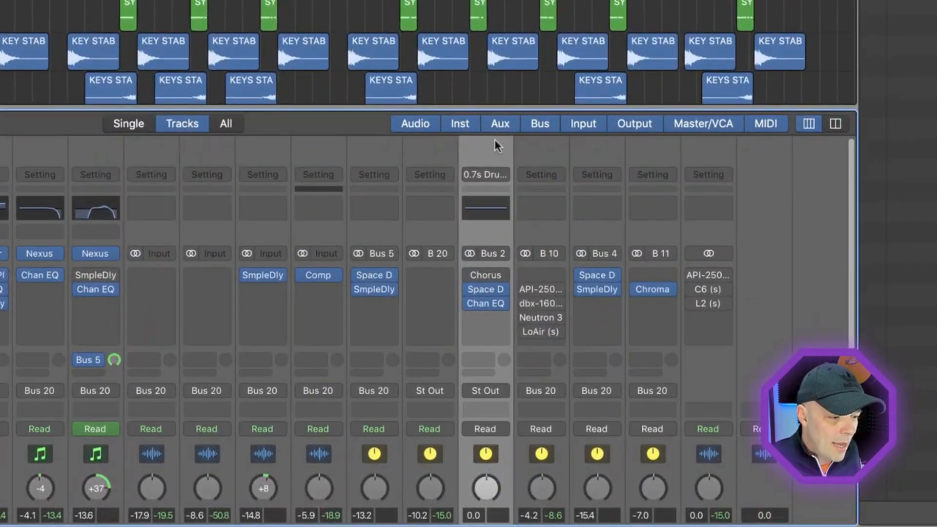
scroll(491, 347, down, 5)
scroll(468, 370, up, 2)
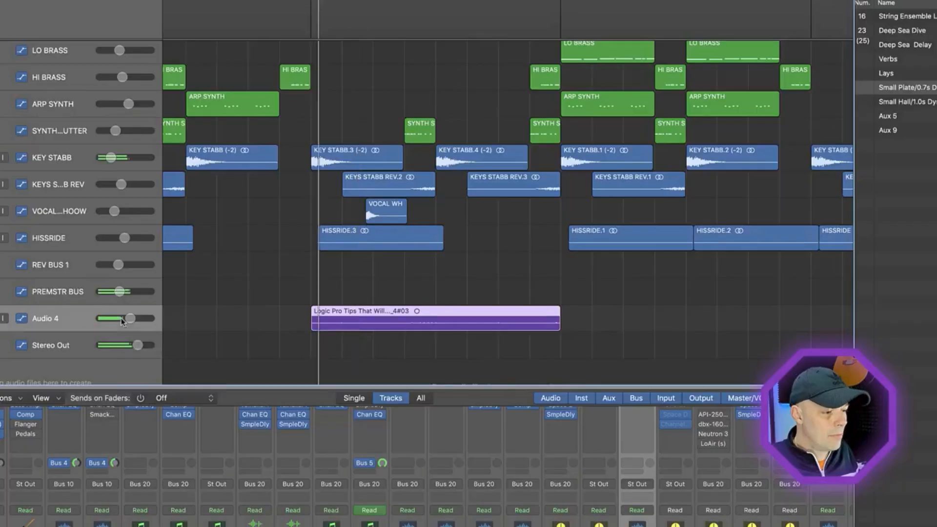
Set the Audio 4 track's volume to -4.1 dB and its flex mode to Flex Time - Rhythmic
drag(131, 319, 128, 318)
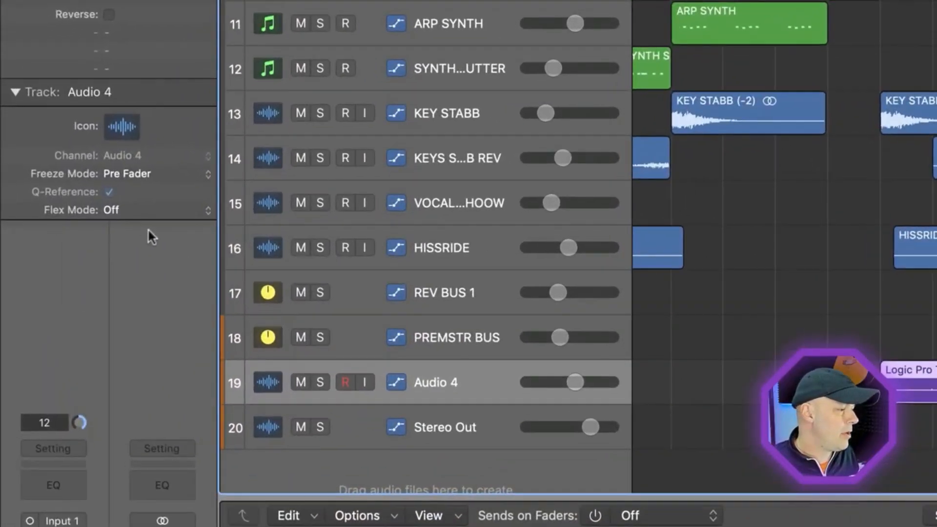
click(114, 210)
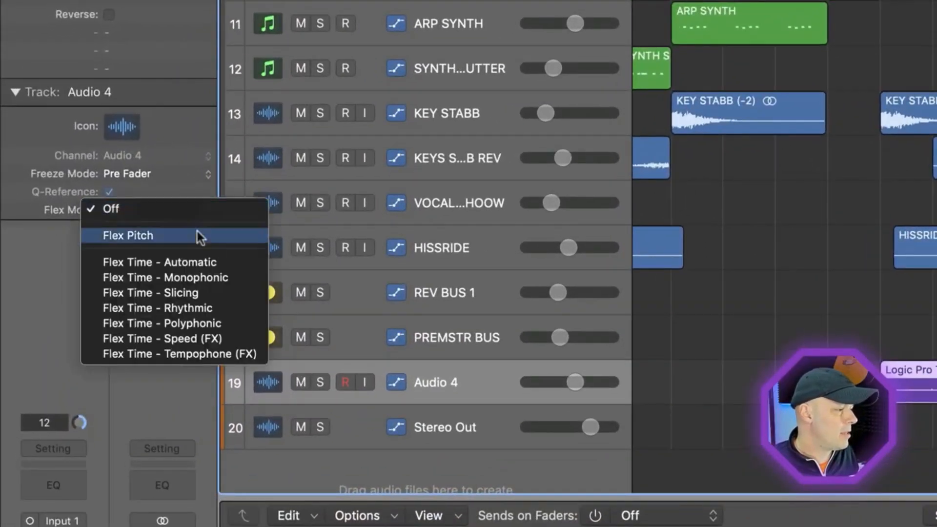
click(207, 309)
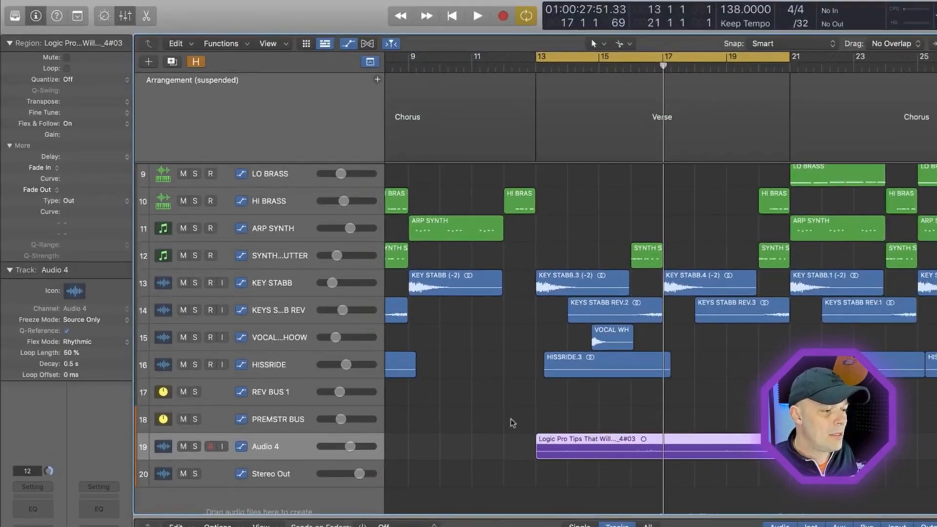
Quantize the Audio 4 region at bar 13 to 1/16 Note and play back the cycled Verse
drag(511, 419, 851, 502)
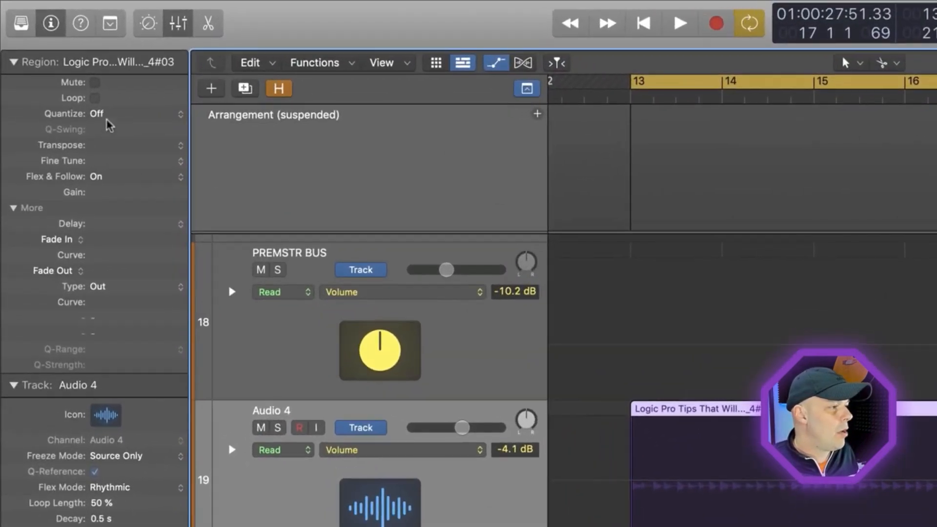
click(93, 109)
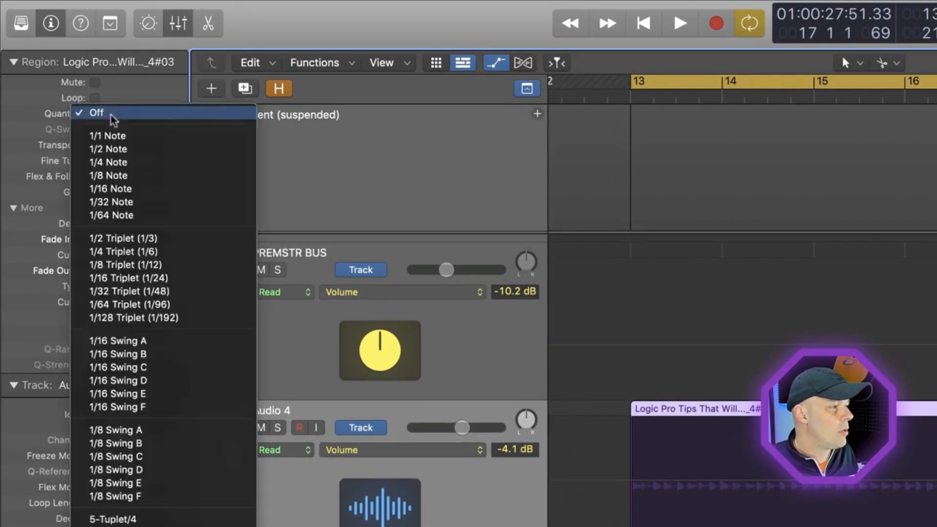
click(149, 189)
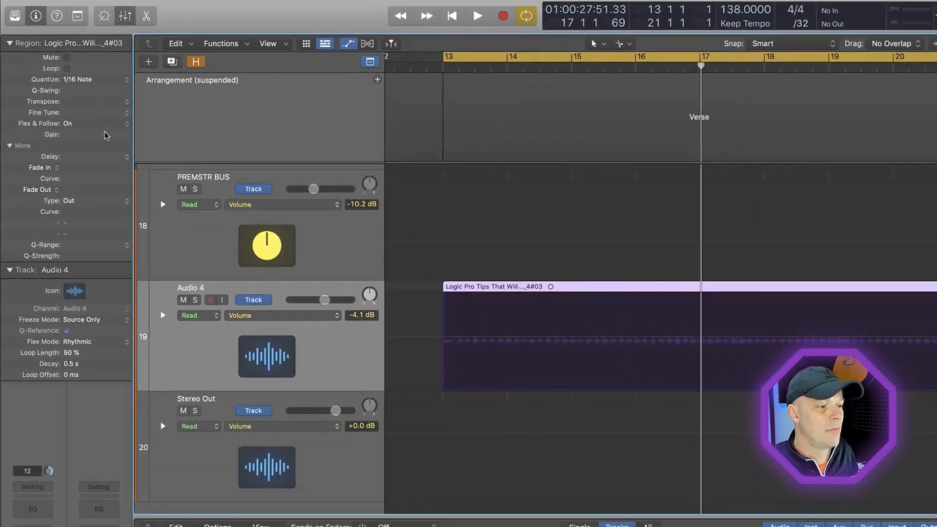
key(space)
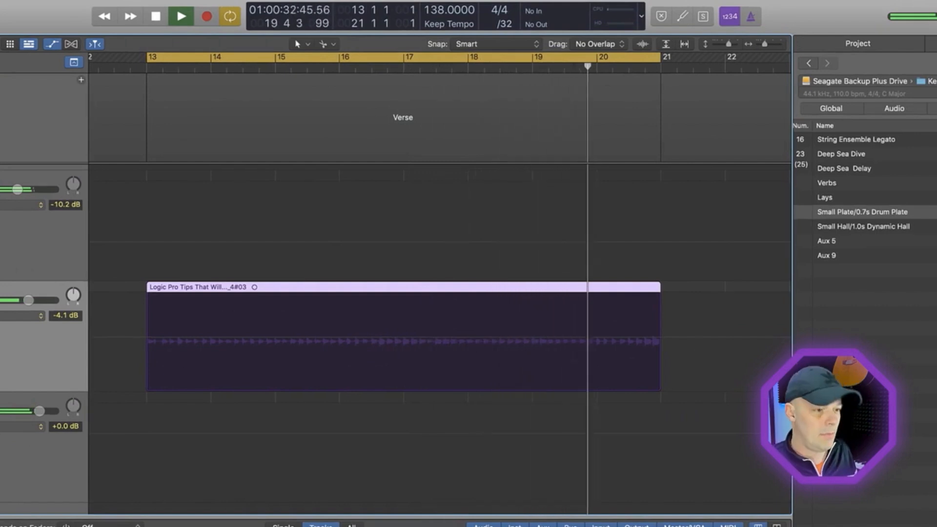
key(space)
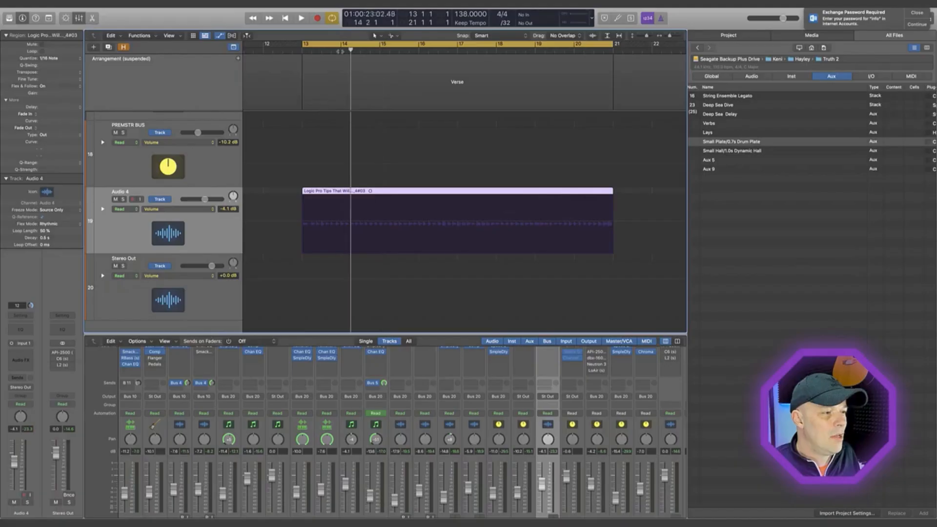
Place the playhead just before bar 13, open the Audio 4 region in the audio track editor and show its flex view
drag(349, 50, 288, 50)
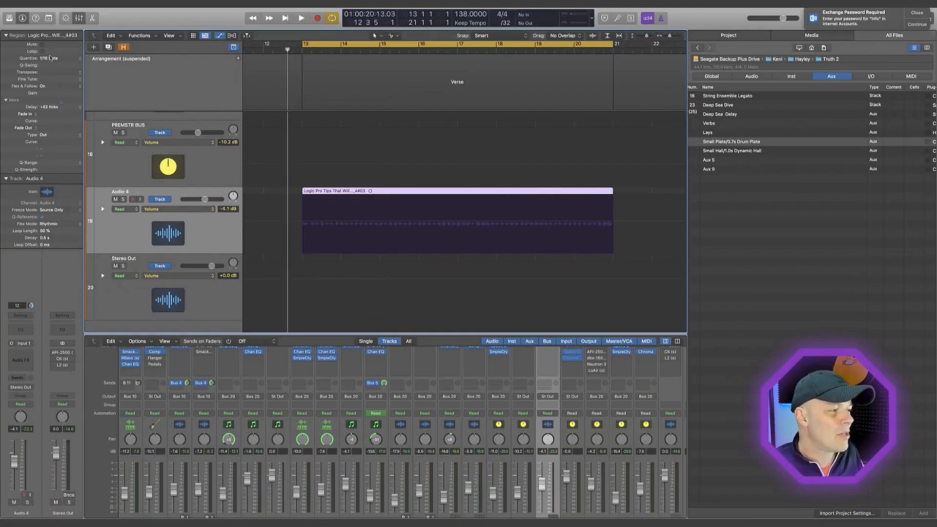
double_click(405, 194)
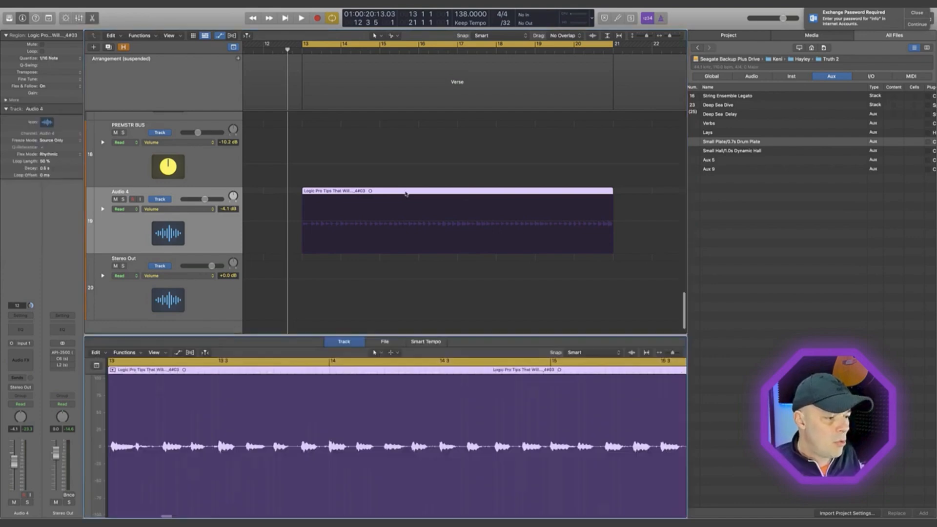
click(190, 352)
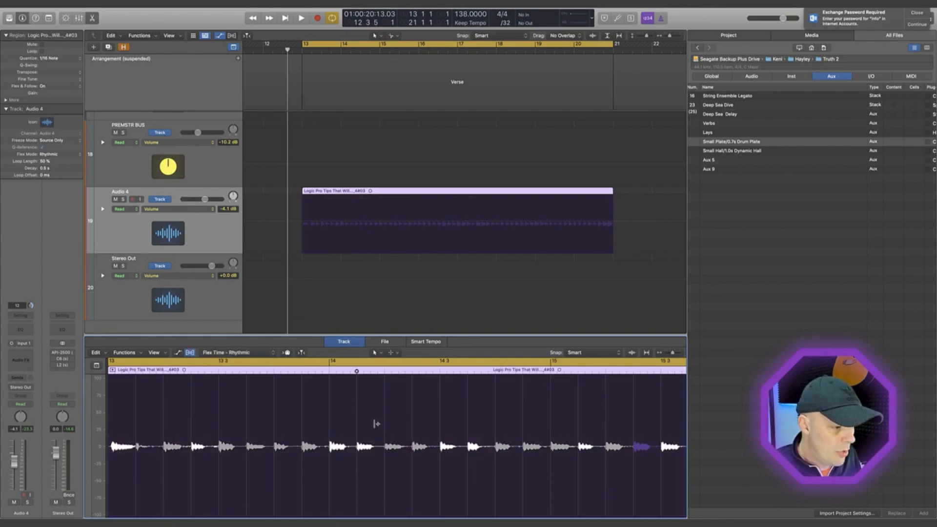
key(super+Left)
key(super+Left)
key(super+Left)
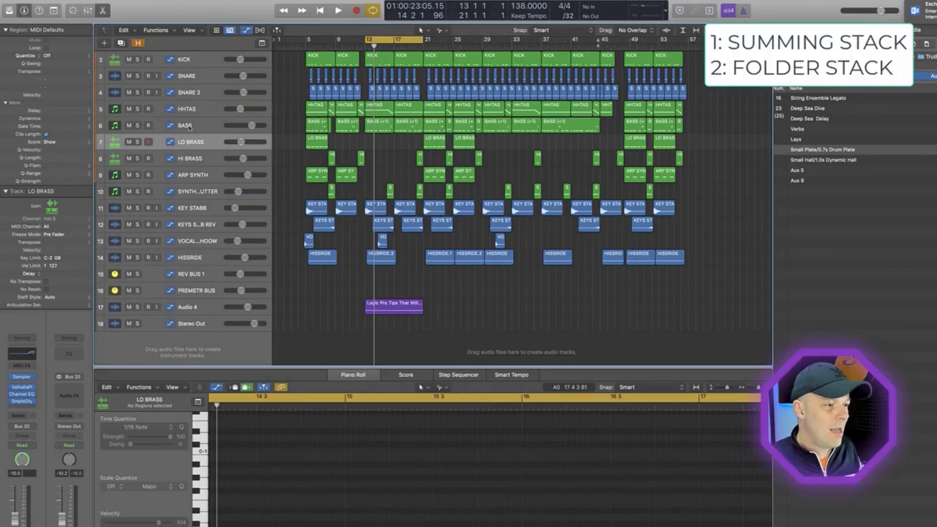
Group the KICK, SNARE, SNARE 2 and HHTAS tracks into a folder stack
click(194, 61)
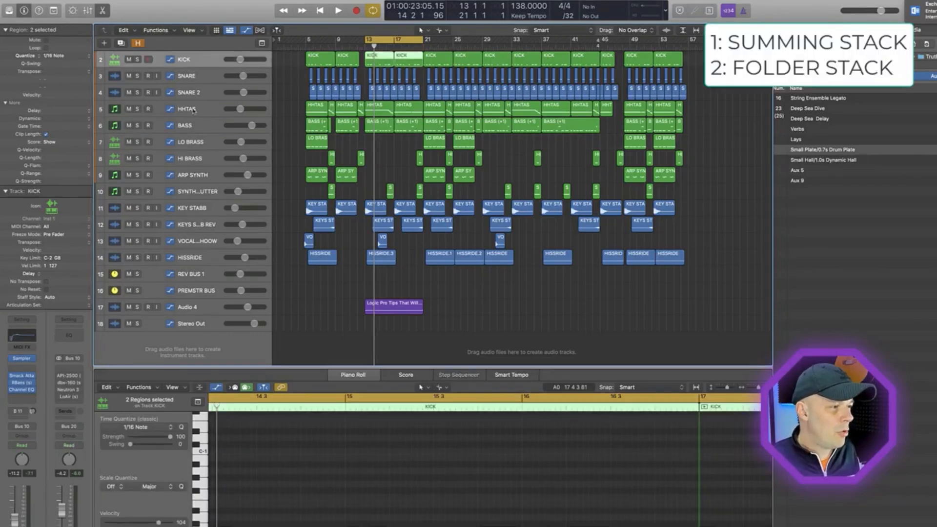
shift+click(194, 110)
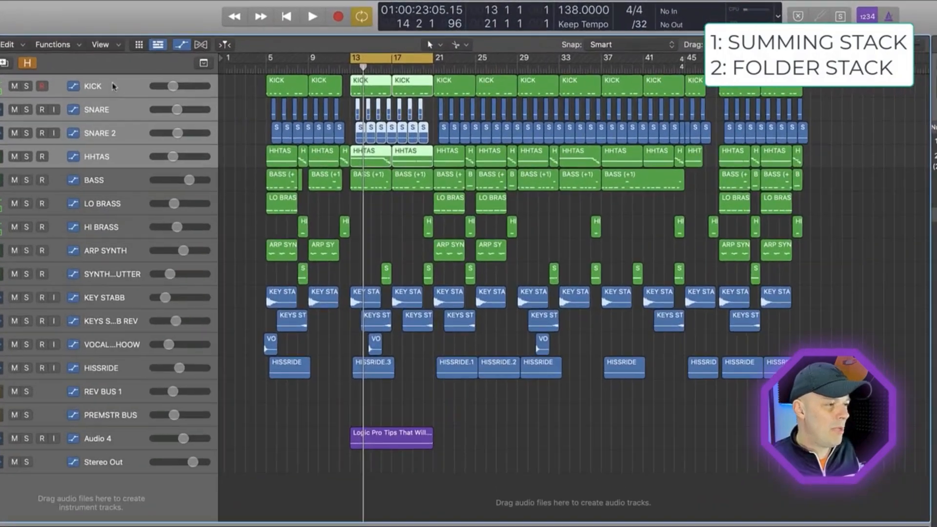
right_click(113, 86)
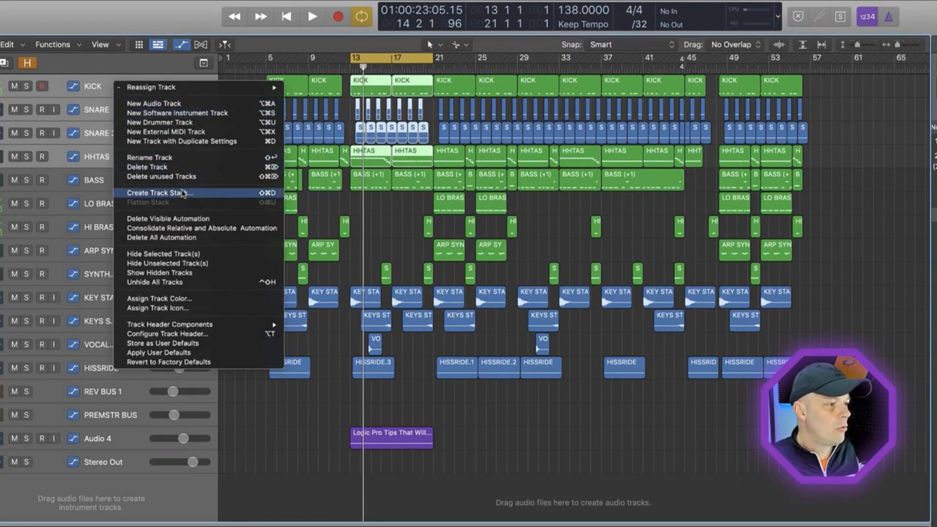
click(182, 197)
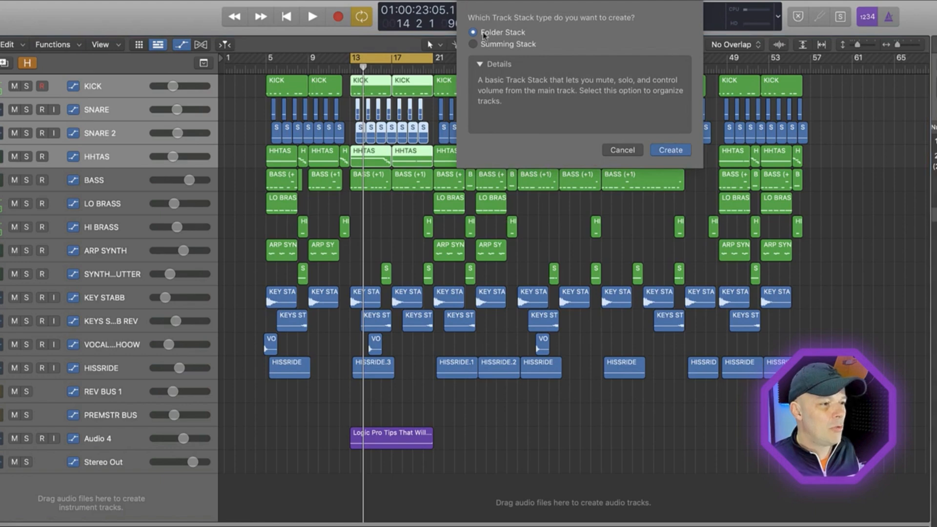
click(671, 150)
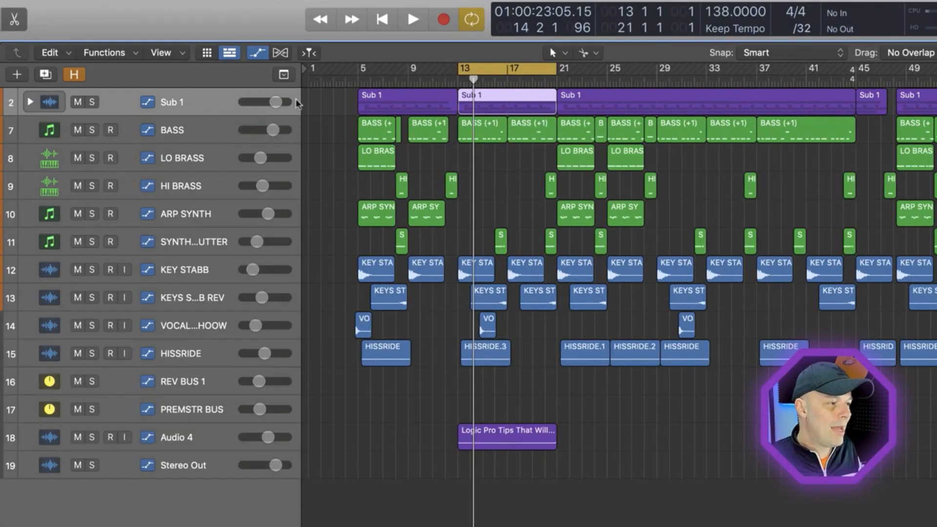
Expand the Sub 1 stack, go through its KICK, SNARE 2 and HHTAS tracks, and collapse it again
click(29, 103)
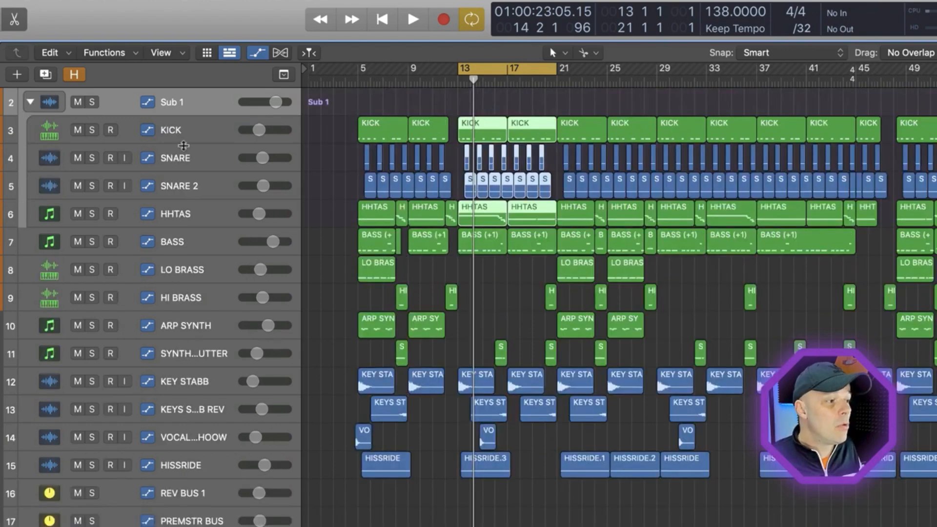
click(191, 139)
click(181, 188)
click(182, 214)
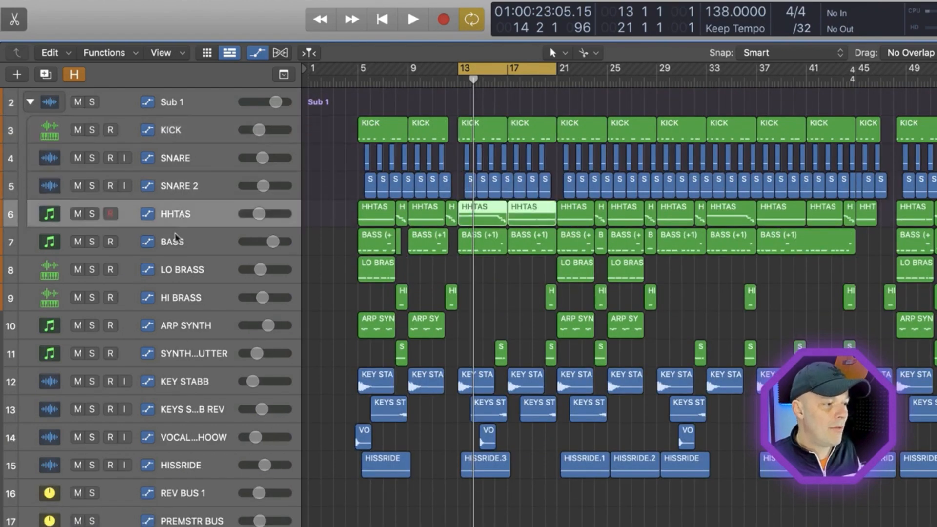
click(30, 102)
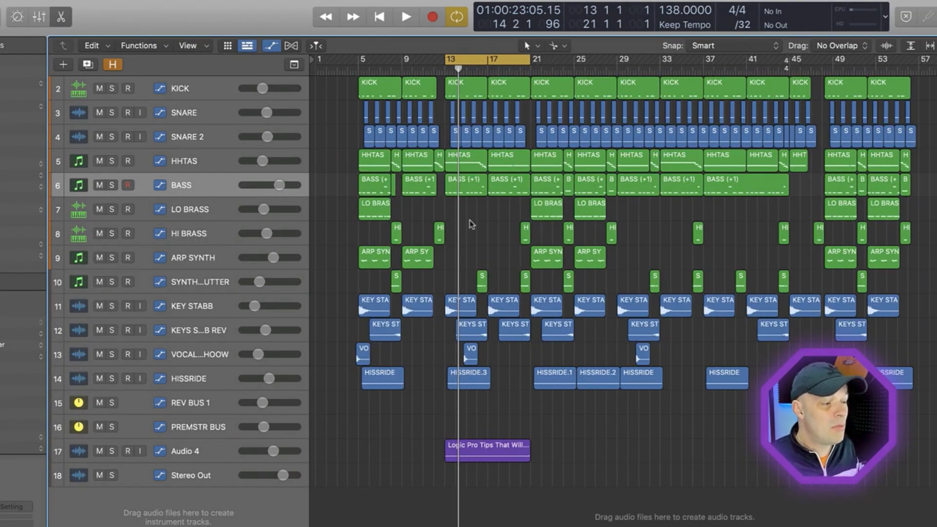
Move the BASS track below HI BRASS so that it sits directly above ARP SYNTH
drag(199, 185, 234, 251)
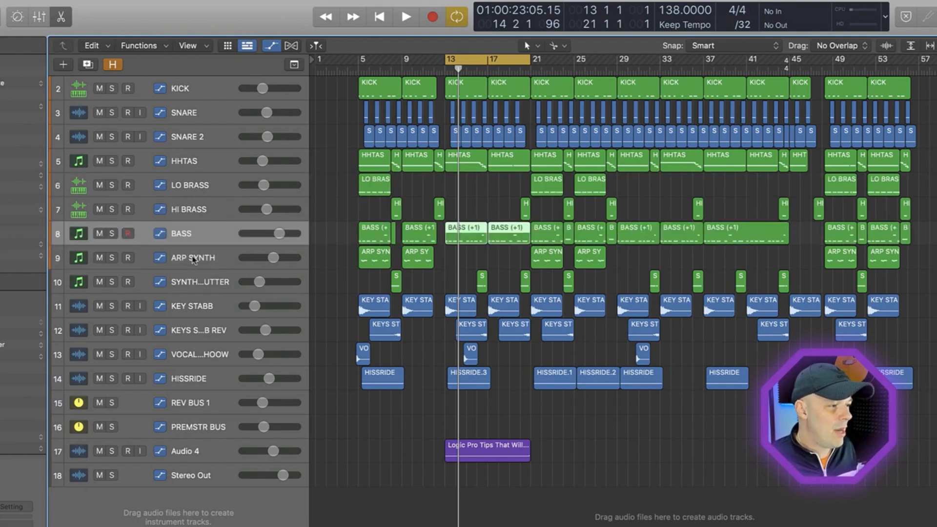
shift+click(193, 260)
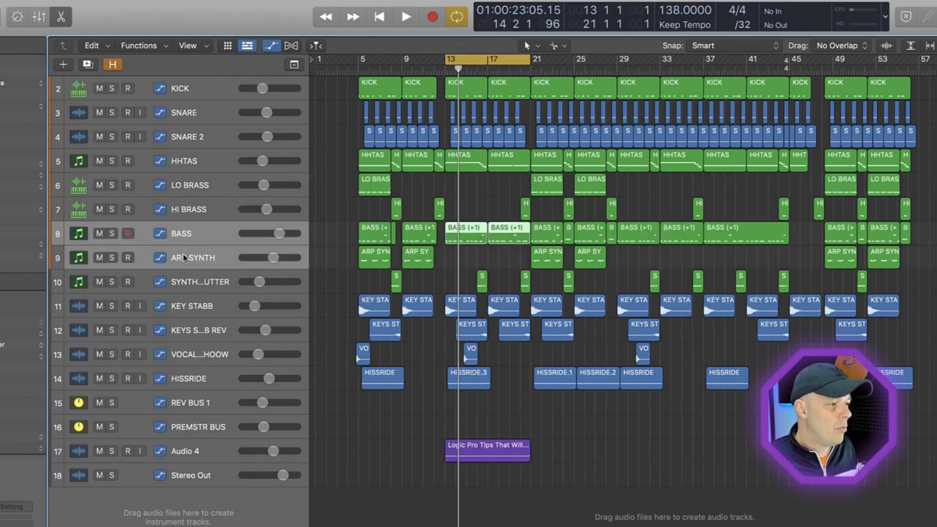
Add a software instrument track below ARP SYNTH and load the Boesendorfer Grand Piano patch from the Piano sounds
click(185, 258)
click(64, 65)
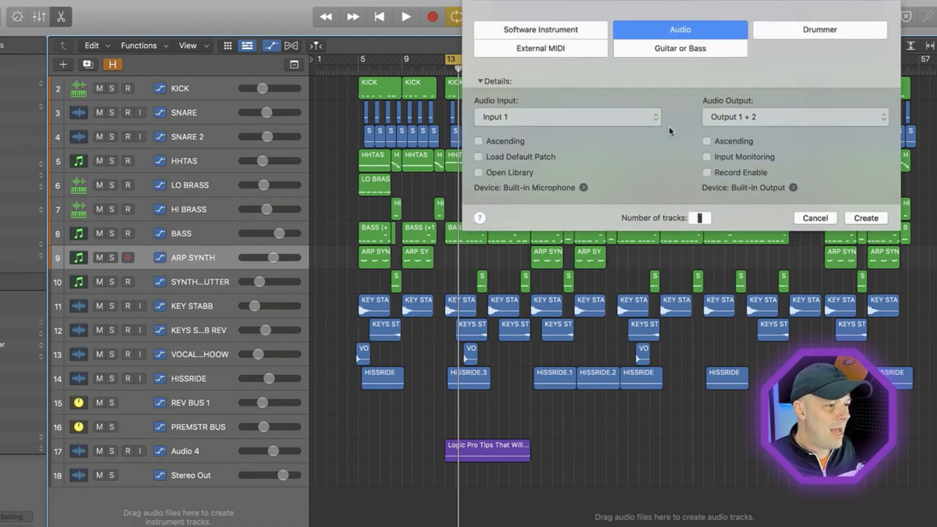
click(554, 29)
click(878, 189)
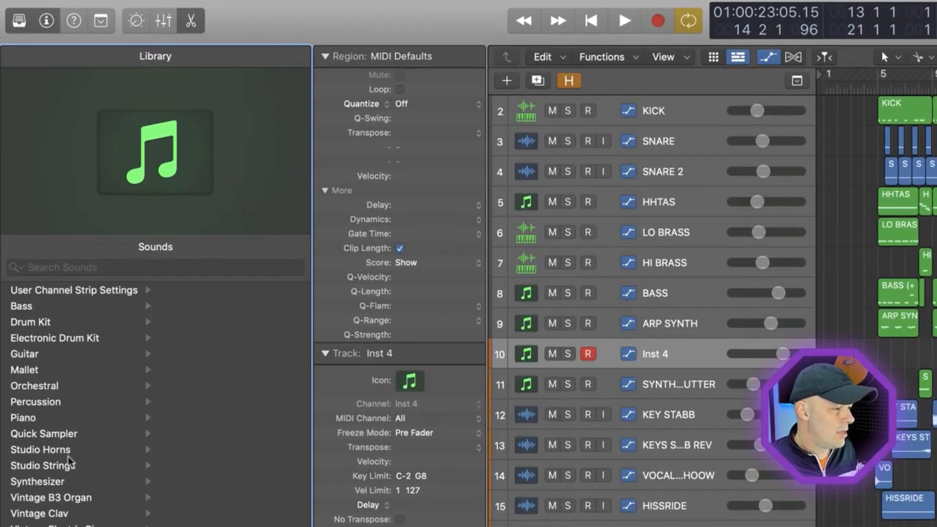
click(11, 403)
click(227, 290)
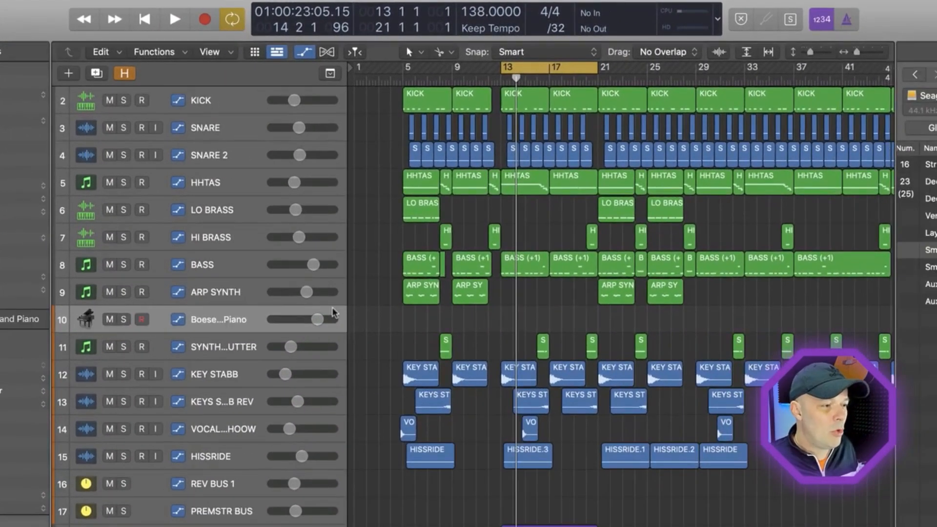
Create a summing stack from the BASS, ARP SYNTH and Boesendorfer Grand Piano tracks
click(215, 268)
shift+click(225, 321)
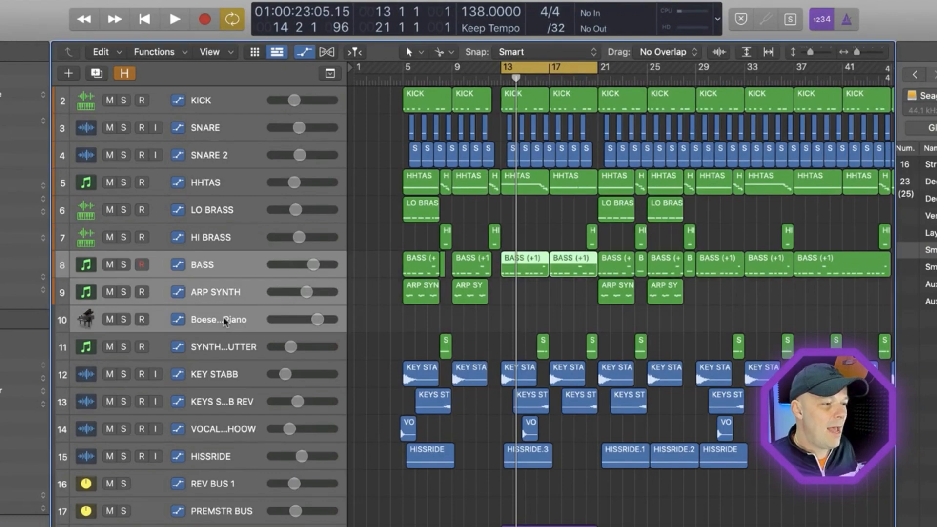
right_click(226, 320)
mouse_move(235, 322)
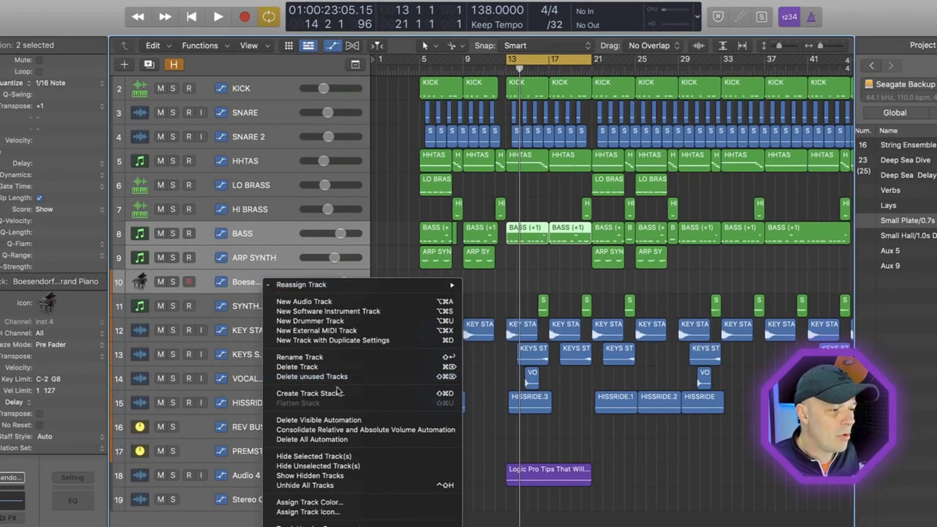
click(337, 392)
click(413, 45)
click(587, 155)
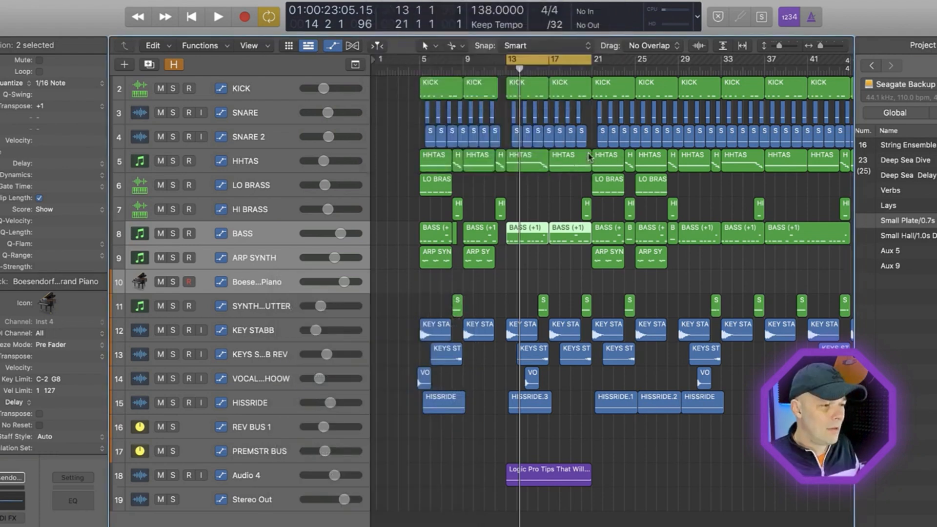